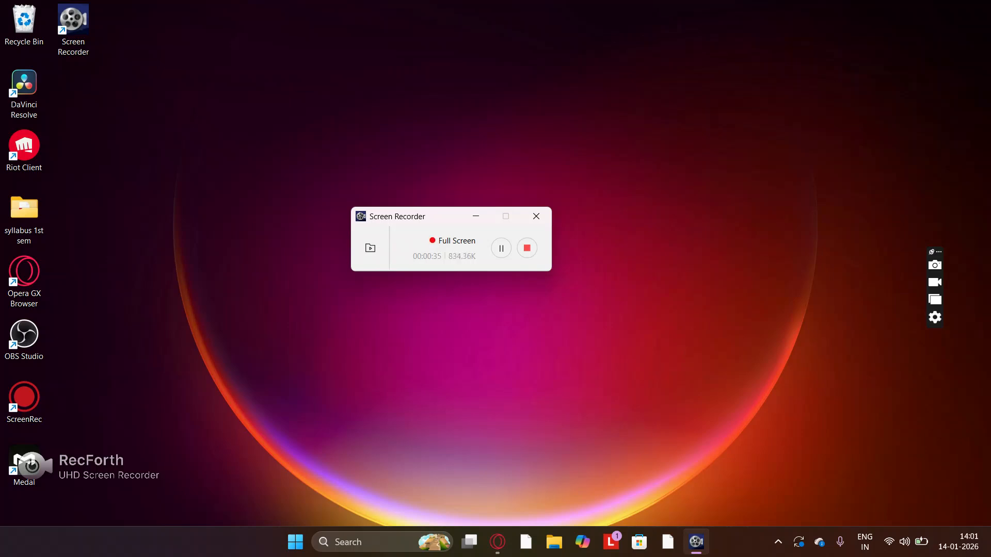
- Launch DaVinci Resolve and open the local project whose name ends in "cuts"
{"action": "key", "text": "super"}
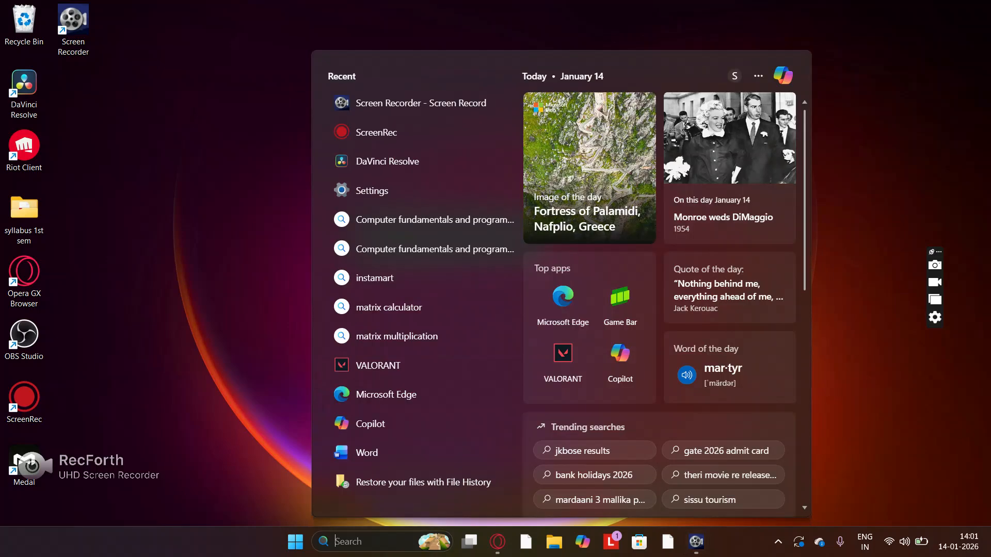
{"action": "type", "text": "daVinci Resolve"}
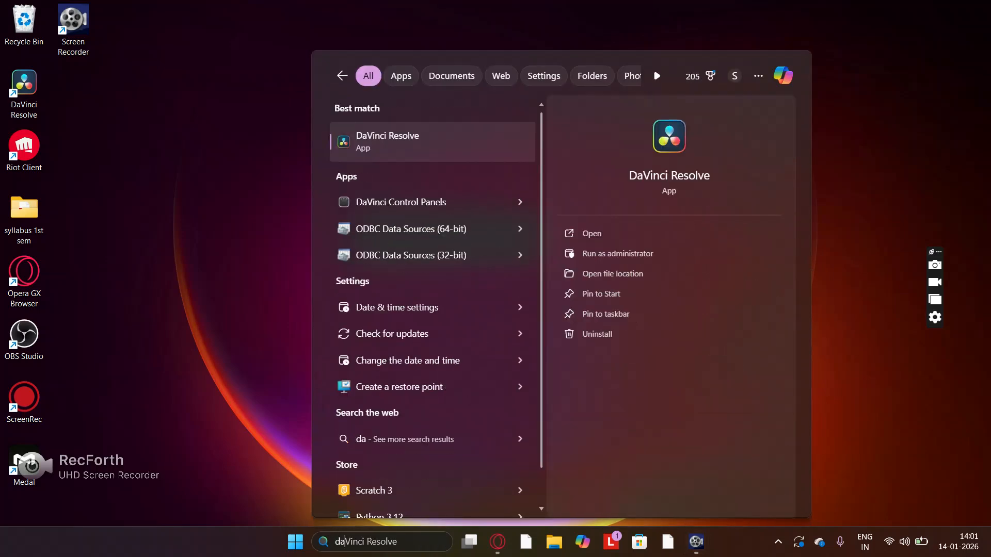
{"action": "left_click", "coordinate": [592, 234]}
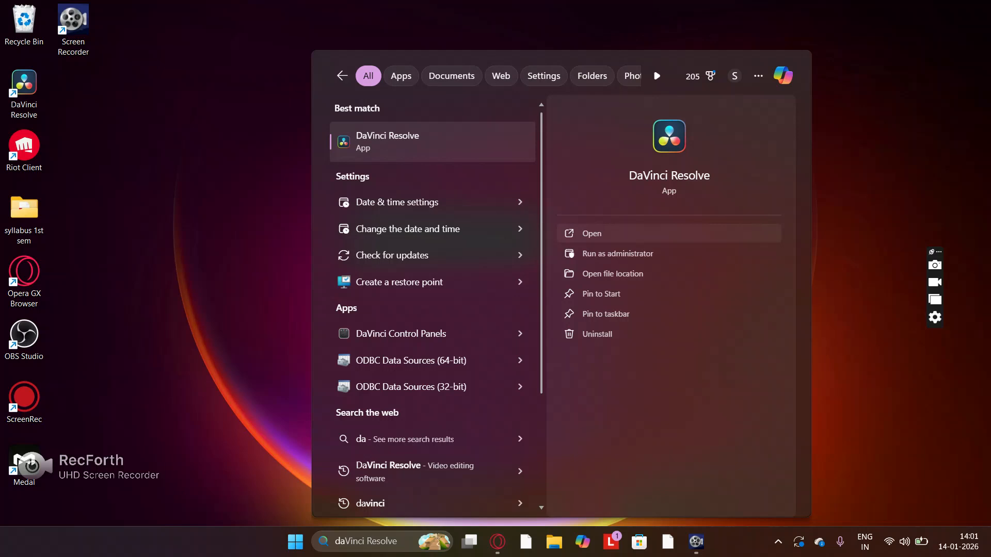
{"action": "left_click", "coordinate": [612, 274]}
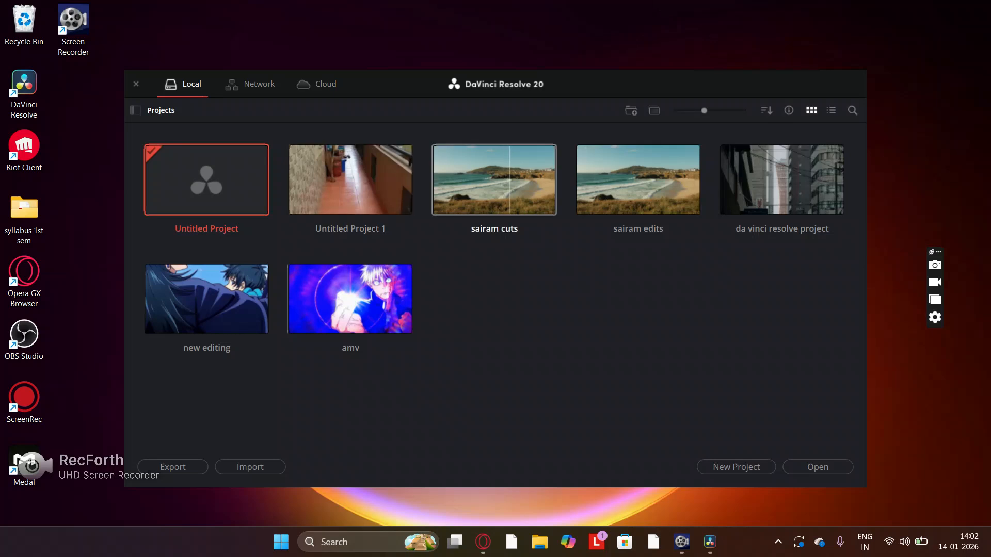
{"action": "double_click", "coordinate": [511, 181]}
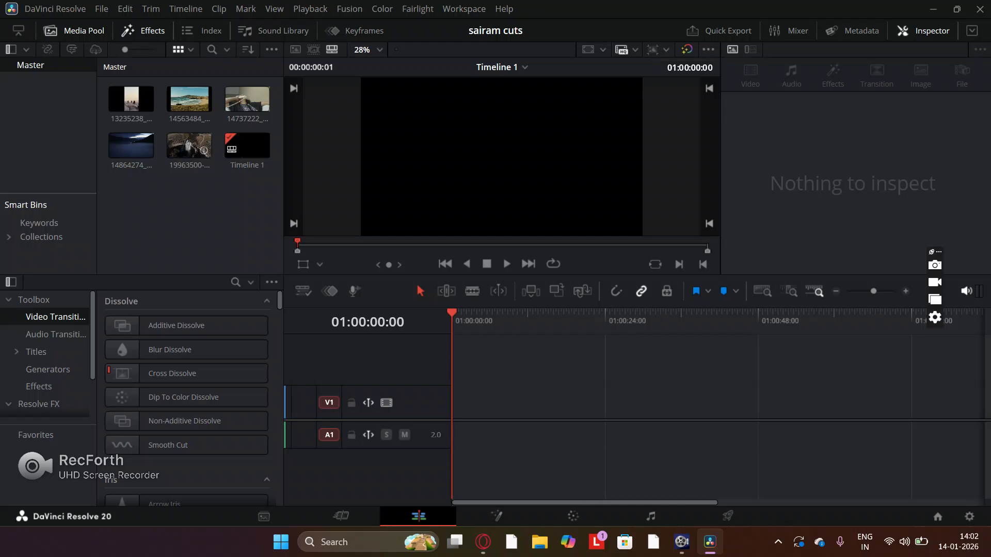
- Preview the clips in the media pool and look at the Cut page before returning to the Edit page
{"action": "left_click", "coordinate": [138, 100]}
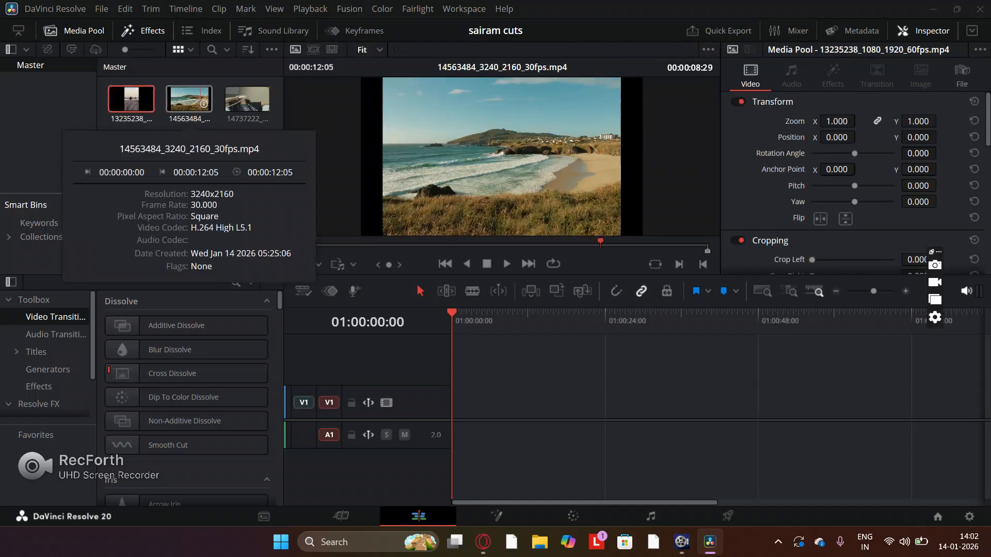
{"action": "left_click", "coordinate": [247, 100]}
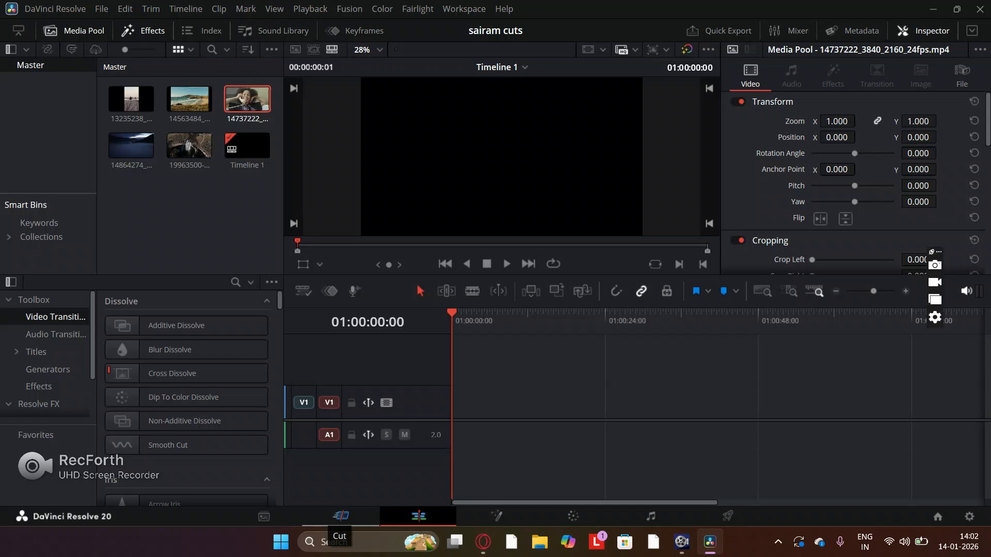
{"action": "left_click", "coordinate": [340, 516]}
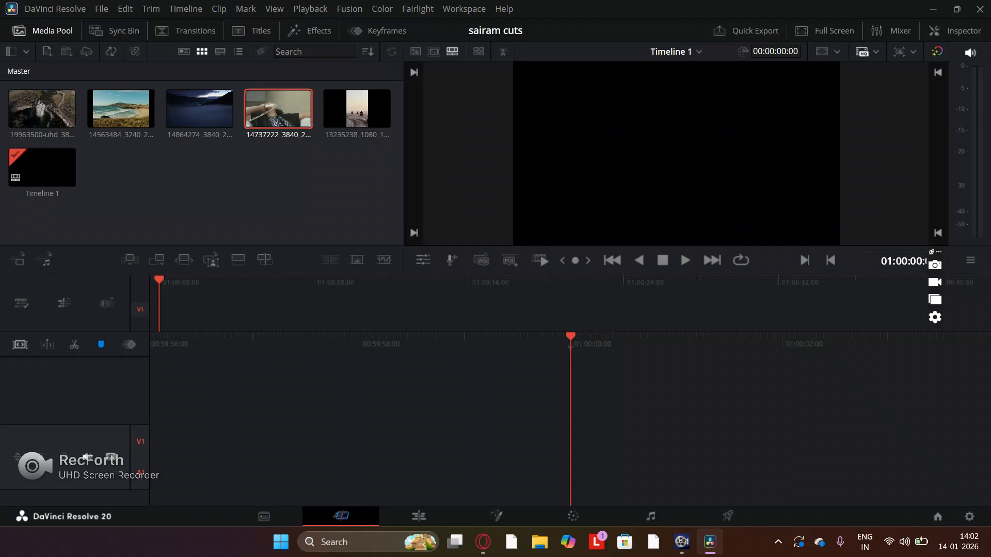
{"action": "left_click", "coordinate": [419, 516]}
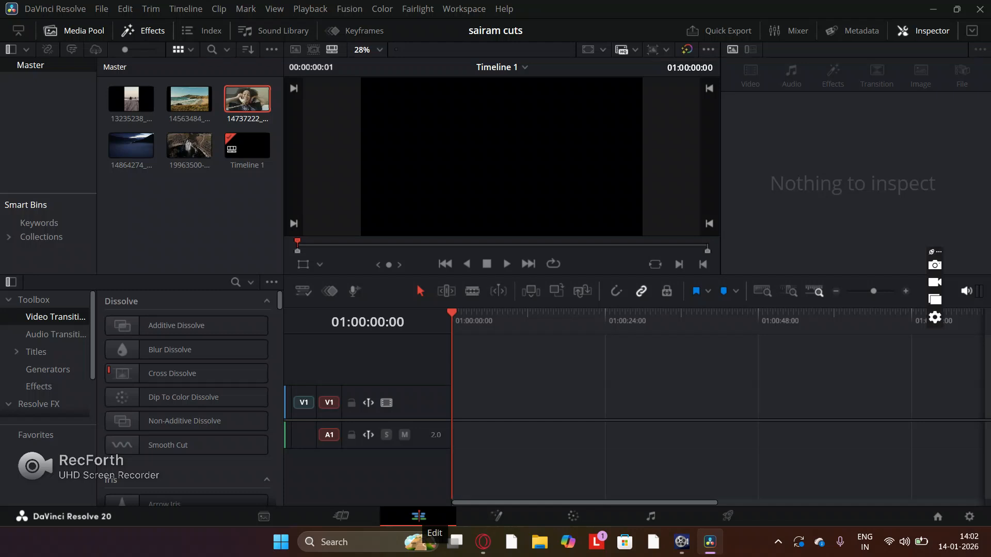
{"action": "mouse_move", "coordinate": [455, 542]}
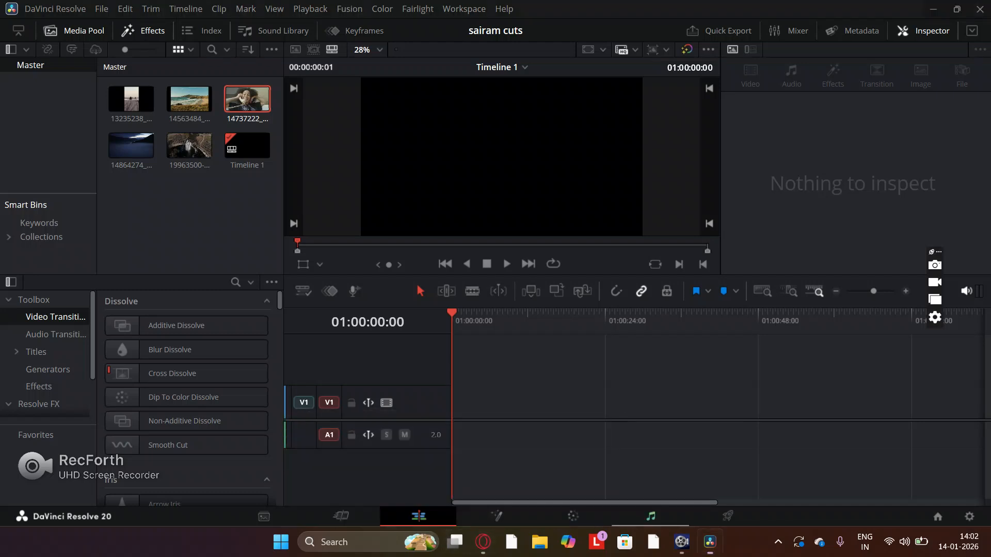
- Look through the Fusion, Color, Fairlight, Deliver and Cut pages, ending back on the Edit page
{"action": "left_click", "coordinate": [650, 516]}
{"action": "left_click", "coordinate": [496, 517]}
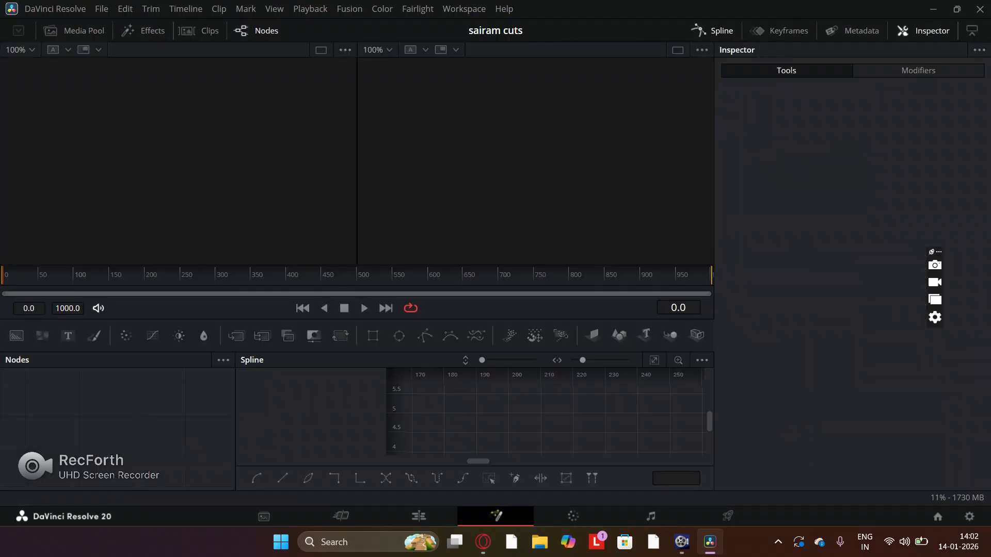
{"action": "left_click", "coordinate": [573, 516]}
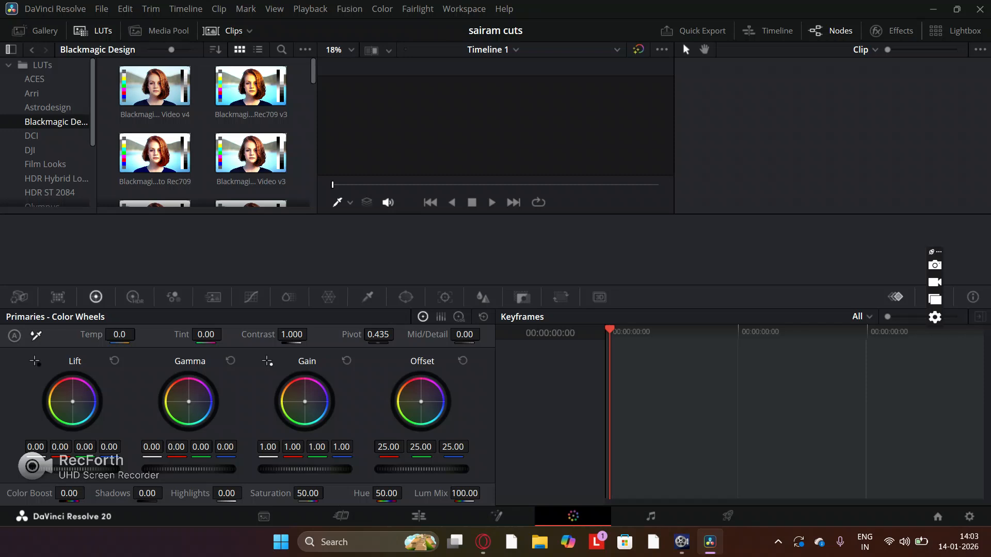
{"action": "left_click", "coordinate": [650, 517]}
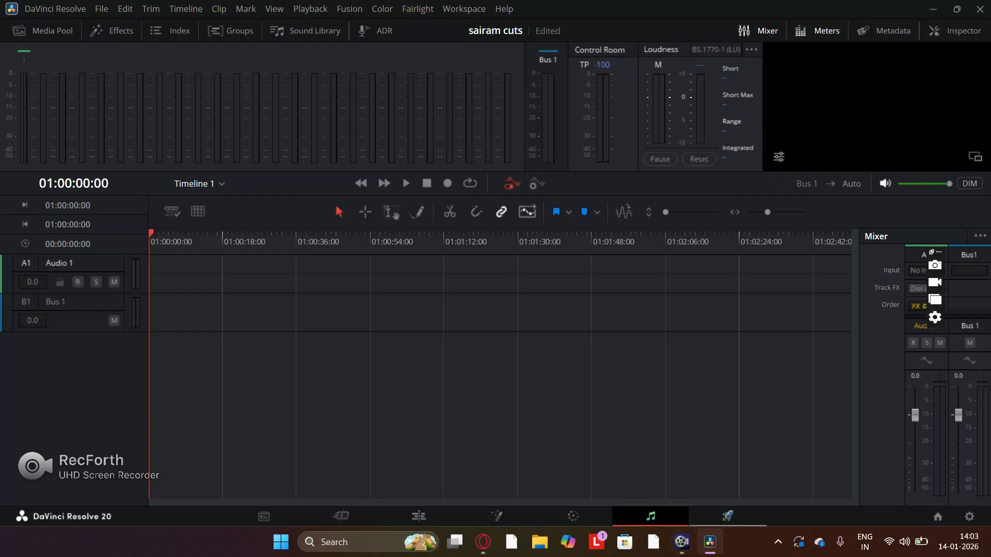
{"action": "left_click", "coordinate": [728, 516]}
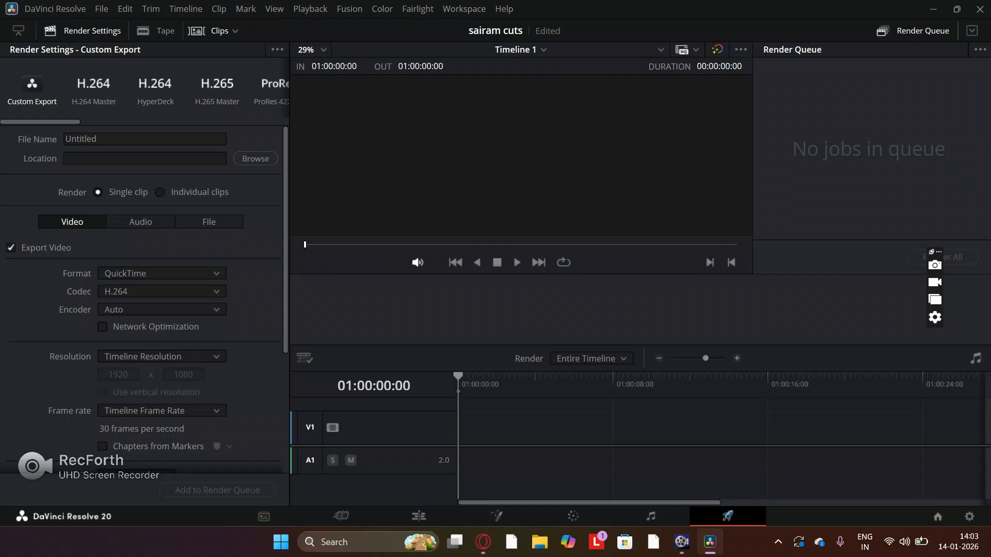
{"action": "left_click", "coordinate": [341, 516]}
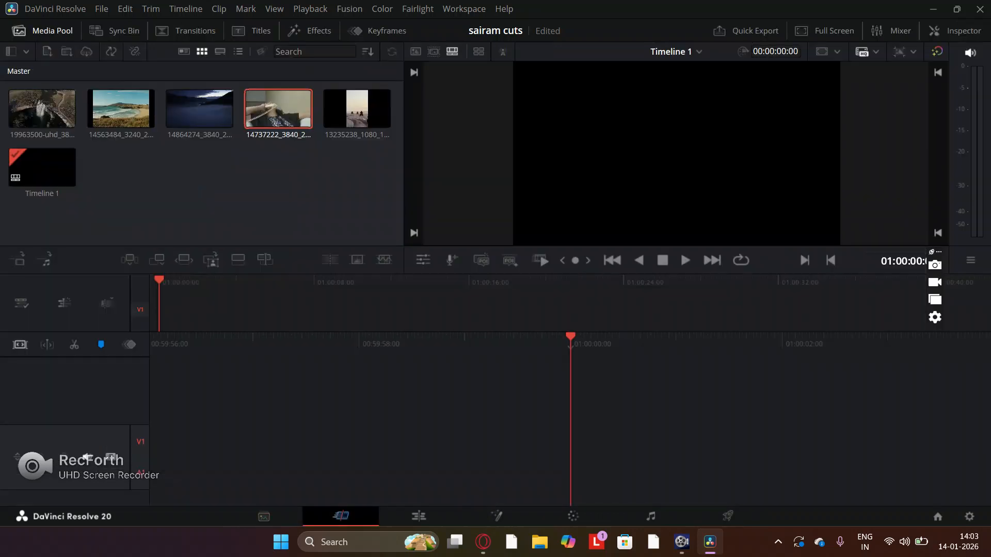
{"action": "left_click", "coordinate": [418, 516]}
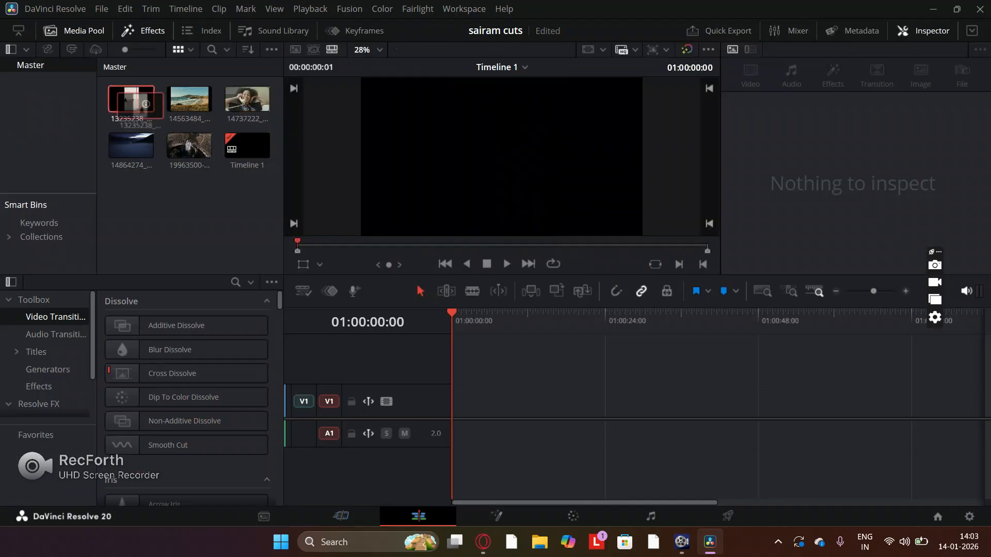
- Place clips 13235238, 14563484, 14737222, 14864274 and 19963500 in that order on video track V1, leaving gaps between them
{"action": "left_click_drag", "start_coordinate": [131, 104], "coordinate": [449, 406]}
{"action": "left_click_drag", "start_coordinate": [189, 99], "coordinate": [548, 411]}
{"action": "left_click_drag", "start_coordinate": [263, 131], "coordinate": [678, 405]}
{"action": "left_click_drag", "start_coordinate": [139, 147], "coordinate": [887, 408]}
{"action": "scroll", "coordinate": [584, 402], "scroll_direction": "right", "scroll_amount": 3}
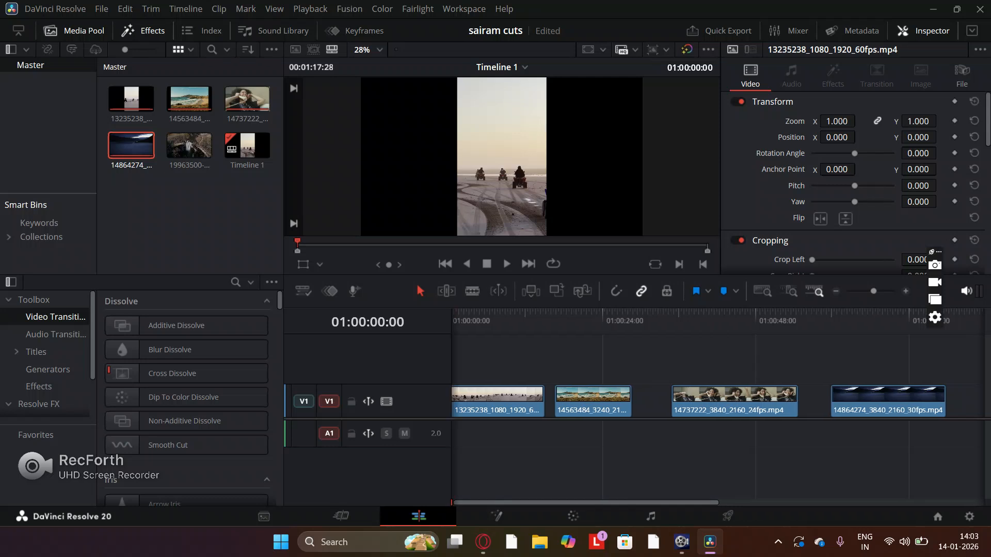
{"action": "left_click_drag", "start_coordinate": [189, 147], "coordinate": [836, 408]}
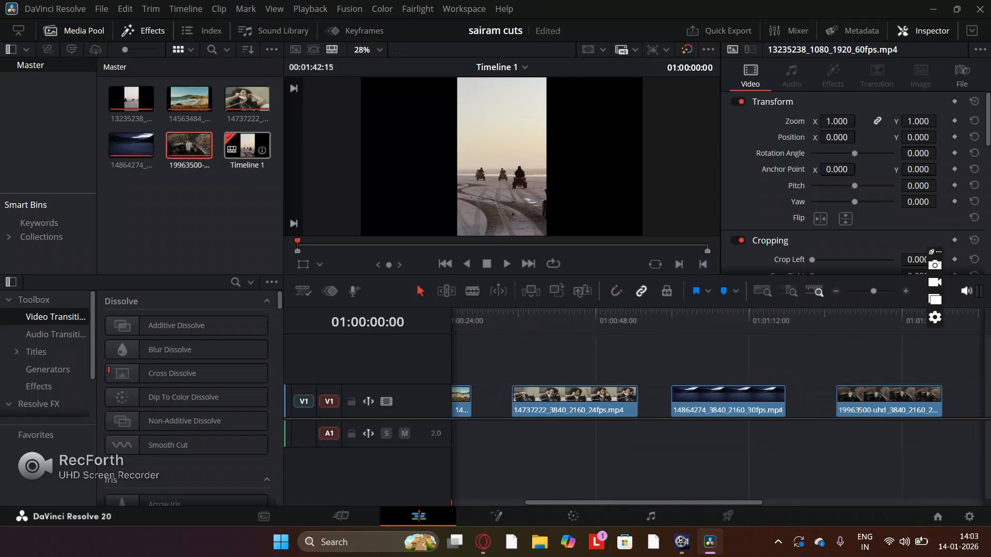
- Try to add Timeline 1 from the media pool to the track after the last clip
{"action": "left_click_drag", "start_coordinate": [247, 147], "coordinate": [732, 315]}
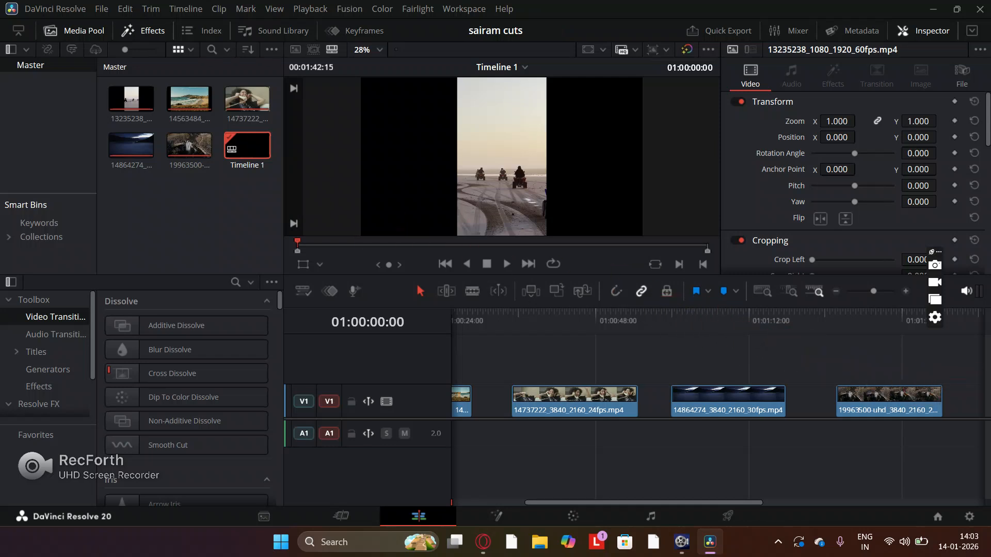
{"action": "scroll", "coordinate": [720, 388], "scroll_direction": "right", "scroll_amount": 4}
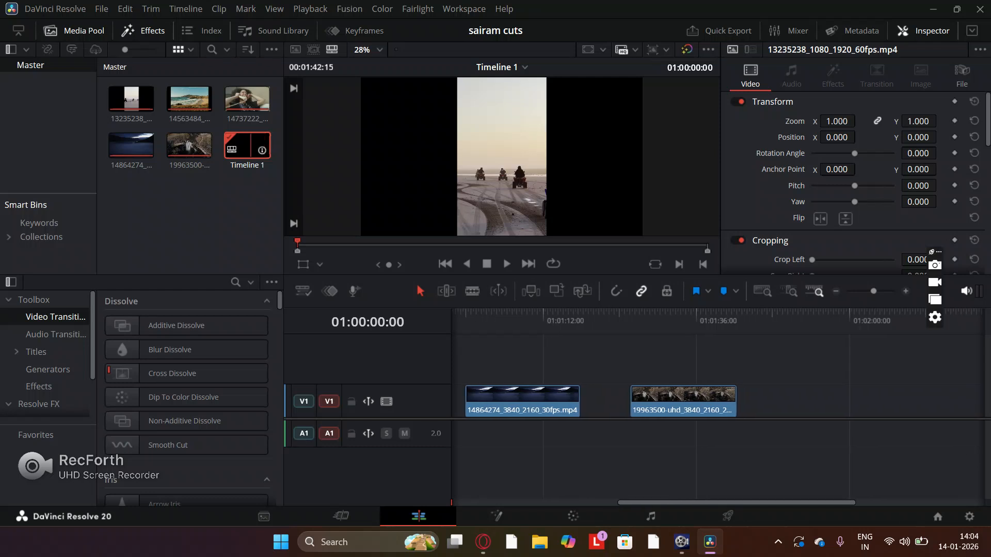
{"action": "left_click_drag", "start_coordinate": [255, 150], "coordinate": [798, 380]}
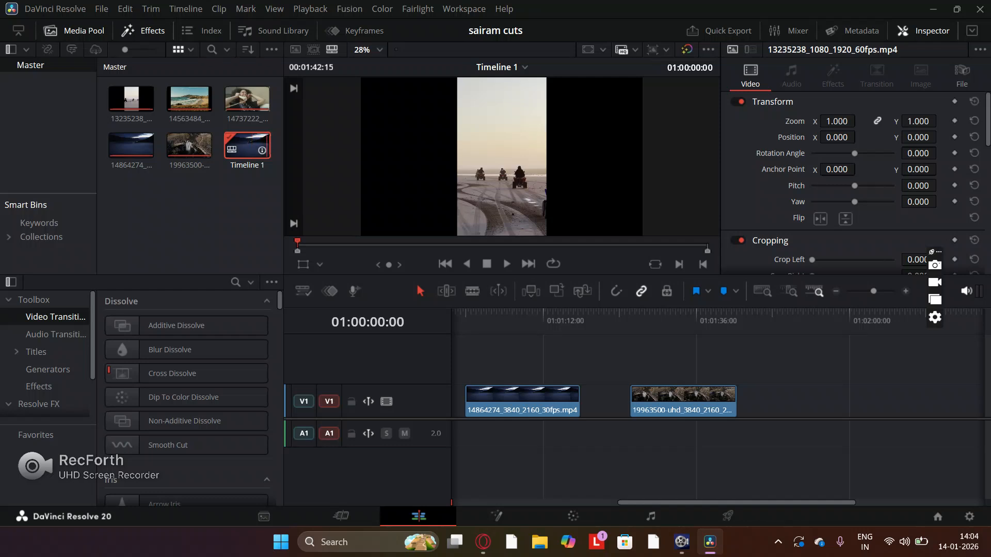
- Add a second copy of the 19963500 clip to V1 after the existing one
{"action": "left_click", "coordinate": [142, 146]}
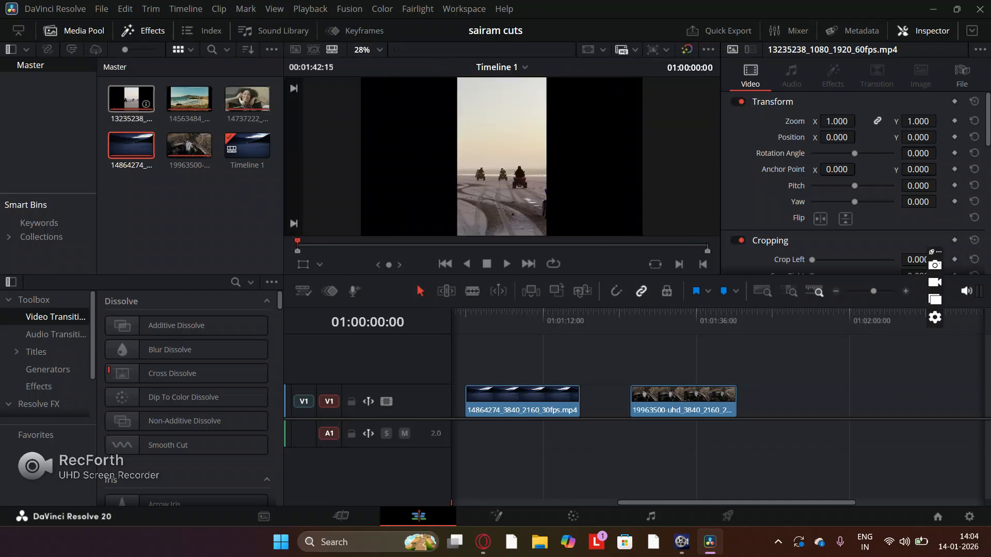
{"action": "mouse_move", "coordinate": [132, 102]}
{"action": "left_mouse_down"}
{"action": "mouse_move", "coordinate": [424, 256]}
{"action": "mouse_move", "coordinate": [136, 103]}
{"action": "left_mouse_up"}
{"action": "left_click_drag", "start_coordinate": [189, 146], "coordinate": [763, 397]}
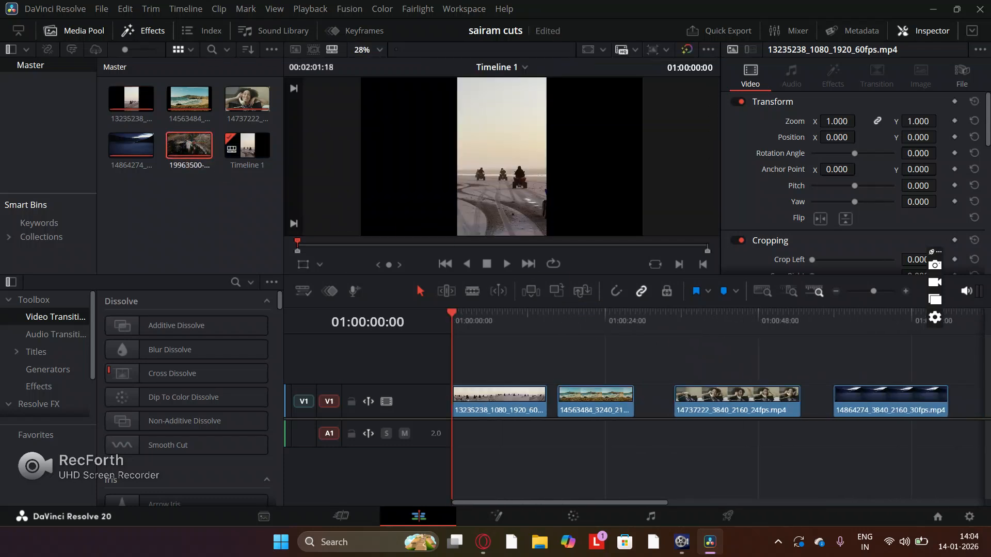
- Move the 14737222 clip earlier on V1 to narrow the gap before it, and shift the 14563484 clip slightly earlier
{"action": "left_click_drag", "start_coordinate": [733, 400], "coordinate": [697, 400]}
{"action": "left_click_drag", "start_coordinate": [618, 395], "coordinate": [615, 394]}
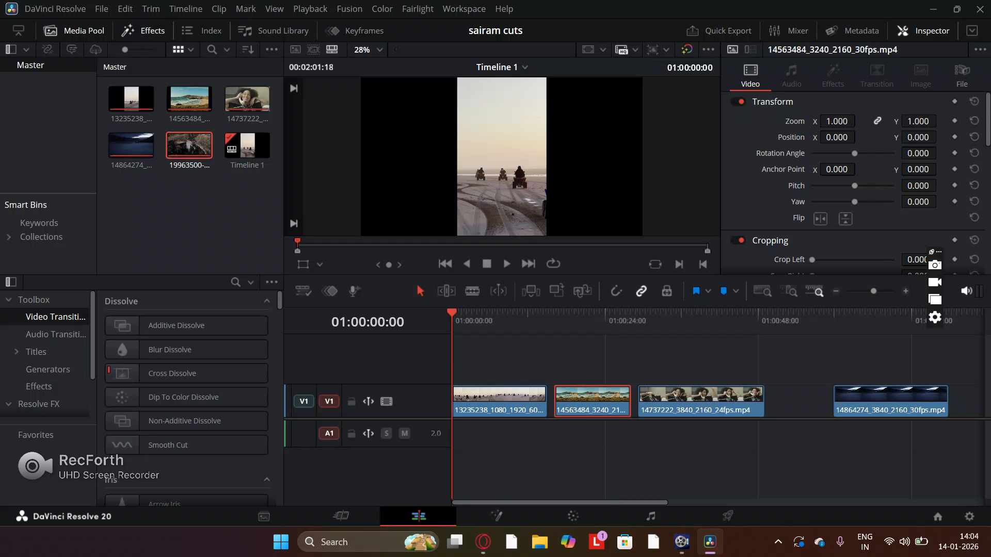
- Hide and reshow the effects library, and examine its video transitions in the Dissolve, Iris, Motion, Shape and Wipe groups
{"action": "left_click", "coordinate": [127, 31]}
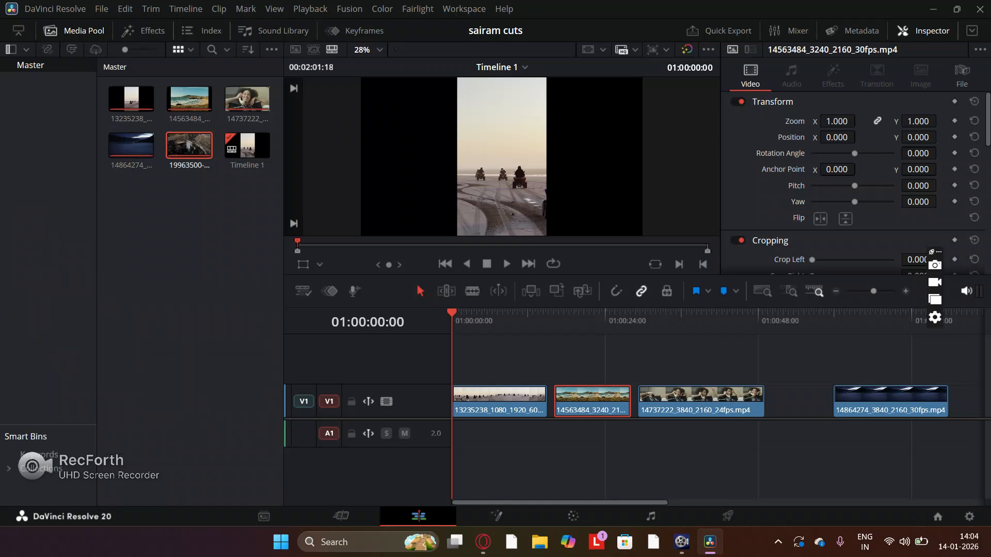
{"action": "left_click", "coordinate": [127, 31]}
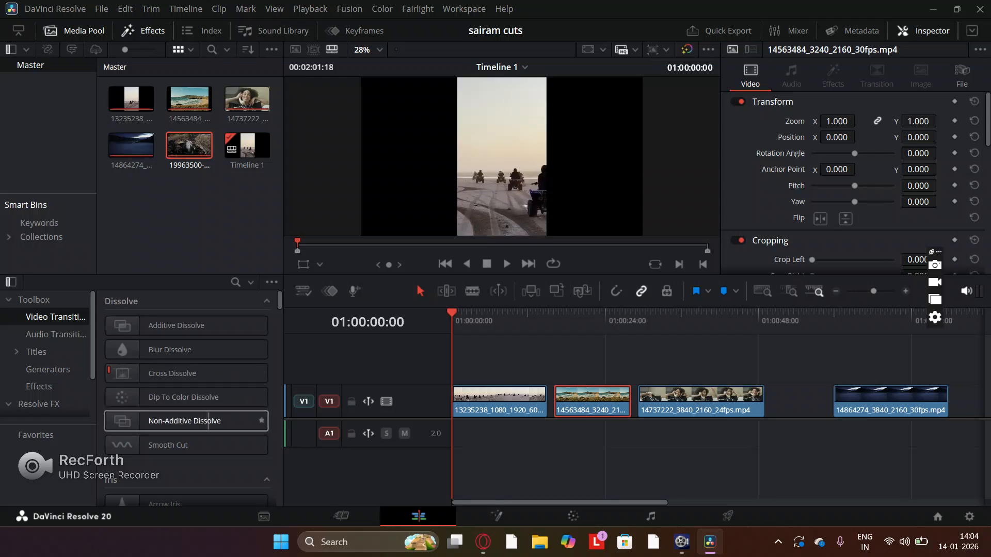
{"action": "scroll", "coordinate": [208, 421], "scroll_direction": "down", "scroll_amount": 1}
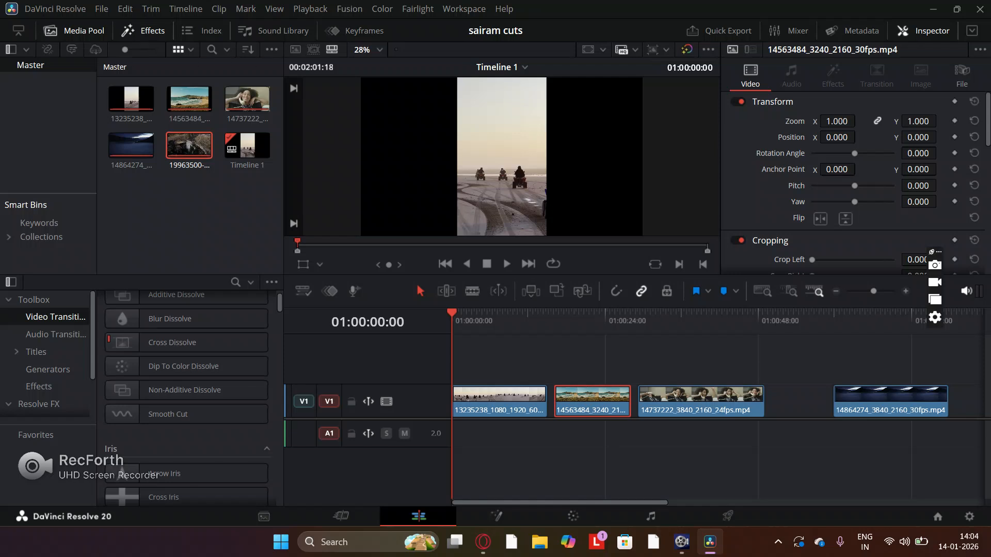
{"action": "scroll", "coordinate": [208, 421], "scroll_direction": "up", "scroll_amount": 1}
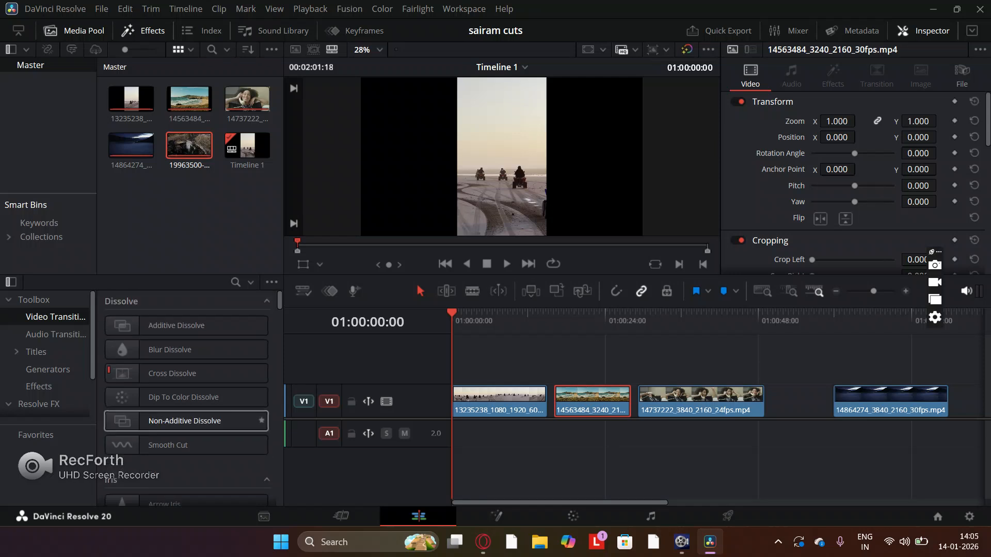
{"action": "scroll", "coordinate": [208, 421], "scroll_direction": "down", "scroll_amount": 3}
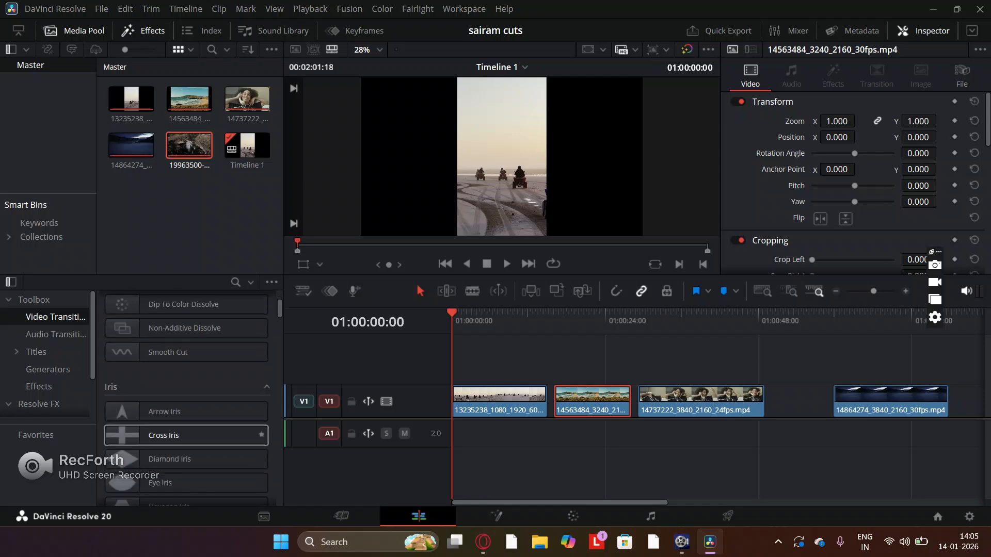
{"action": "scroll", "coordinate": [208, 421], "scroll_direction": "down", "scroll_amount": 1}
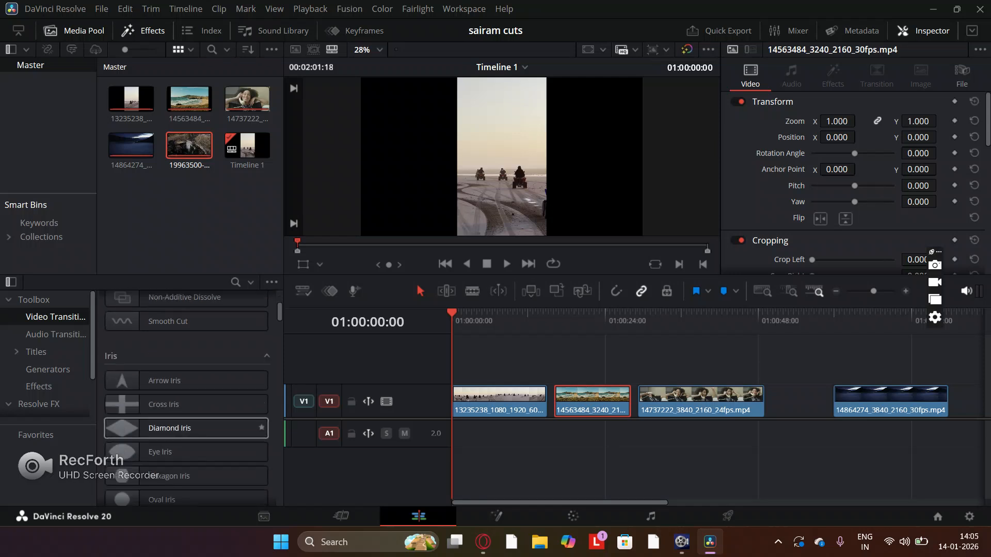
{"action": "scroll", "coordinate": [208, 420], "scroll_direction": "down", "scroll_amount": 1}
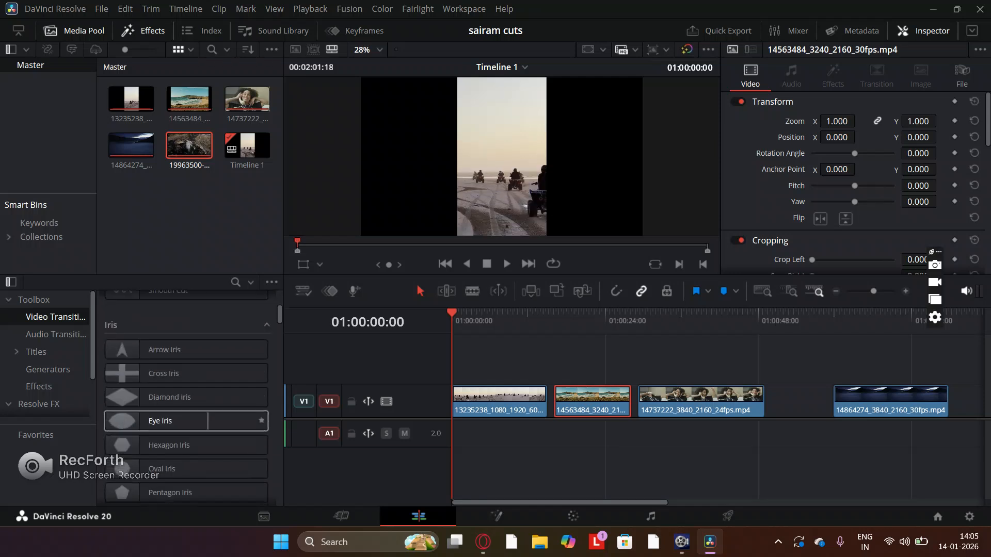
{"action": "scroll", "coordinate": [208, 420], "scroll_direction": "down", "scroll_amount": 5}
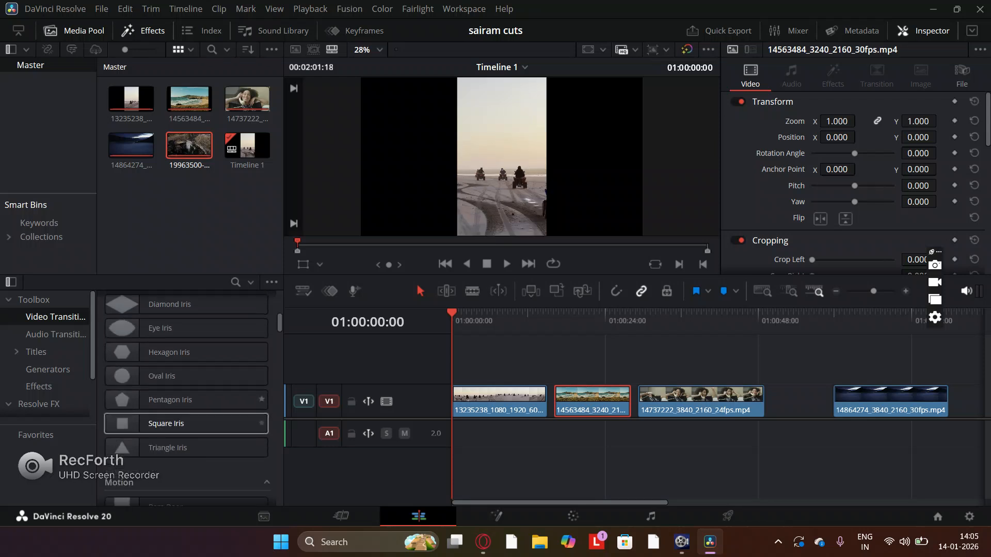
{"action": "scroll", "coordinate": [208, 438], "scroll_direction": "down", "scroll_amount": 1}
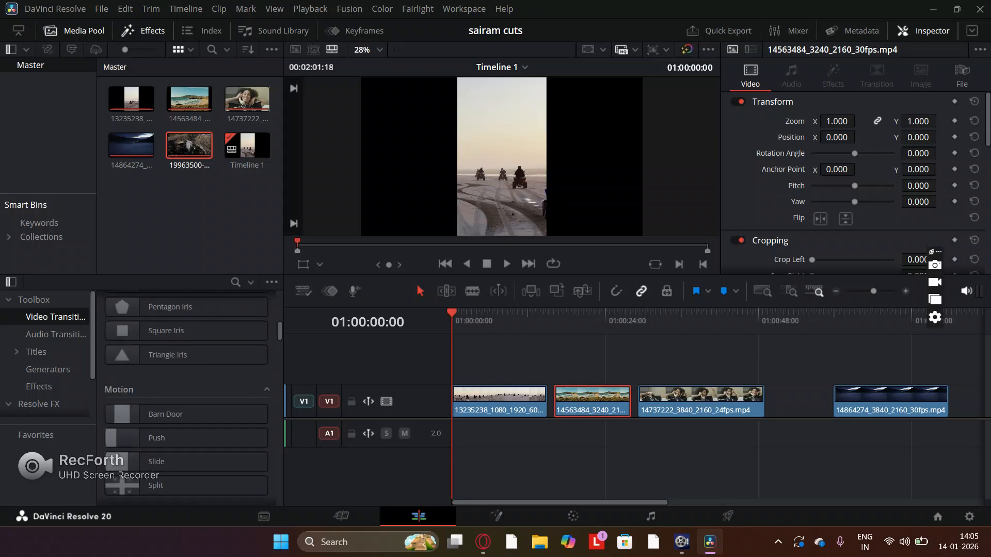
{"action": "scroll", "coordinate": [208, 438], "scroll_direction": "down", "scroll_amount": 1}
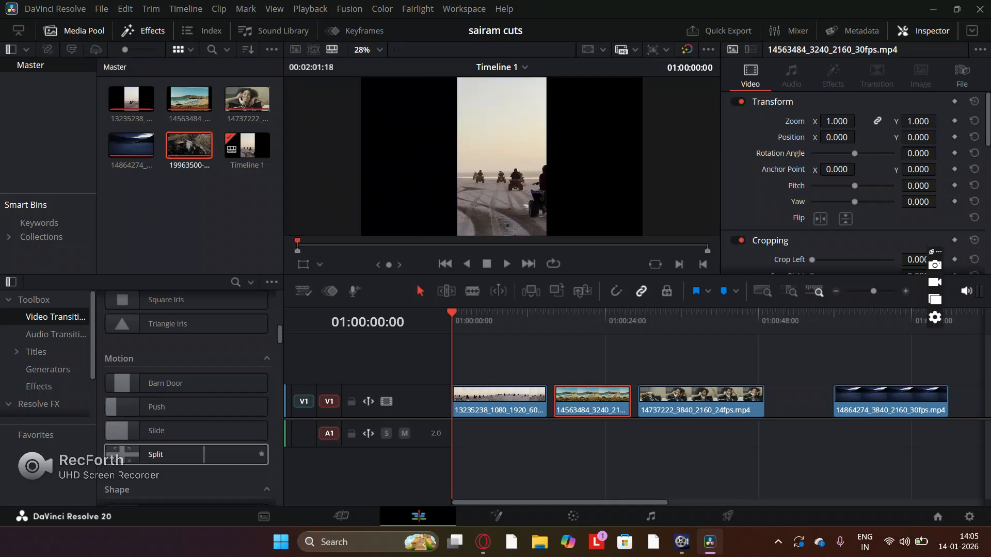
{"action": "scroll", "coordinate": [206, 449], "scroll_direction": "down", "scroll_amount": 4}
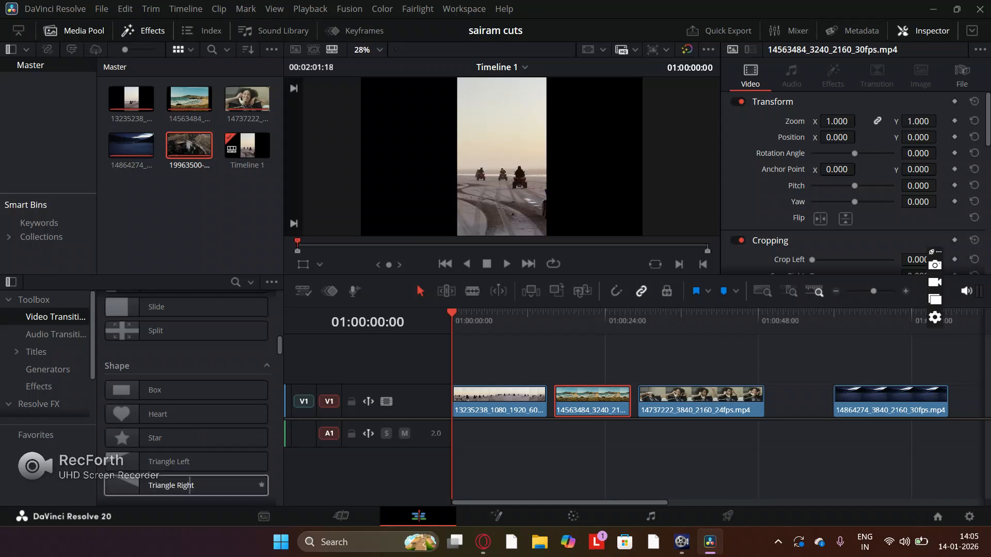
{"action": "scroll", "coordinate": [194, 465], "scroll_direction": "down", "scroll_amount": 2}
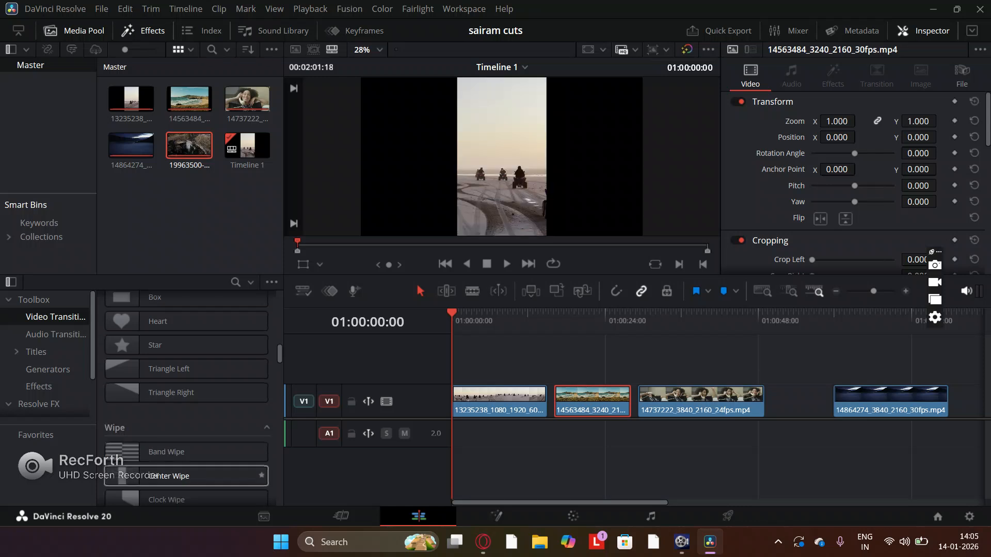
{"action": "scroll", "coordinate": [191, 483], "scroll_direction": "down", "scroll_amount": 4}
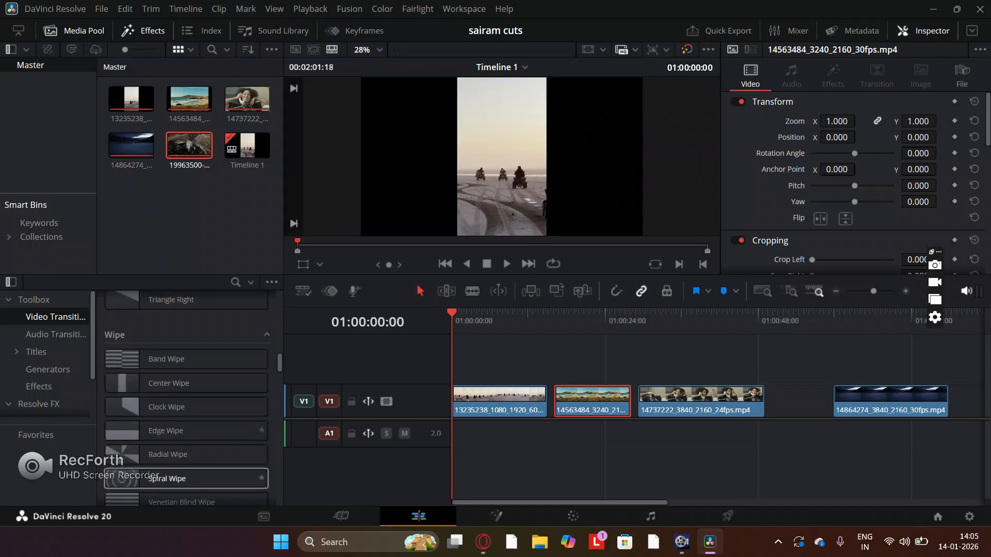
- Examine the rest of the video transitions, including the Fusion Transitions group, and return to the Dissolve group
{"action": "scroll", "coordinate": [186, 470], "scroll_direction": "down", "scroll_amount": 4}
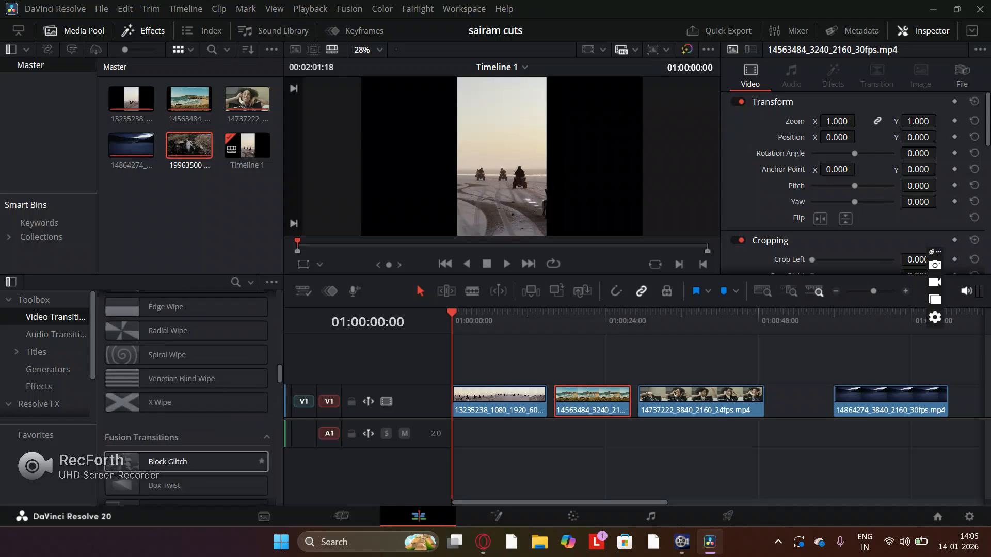
{"action": "scroll", "coordinate": [186, 470], "scroll_direction": "down", "scroll_amount": 1}
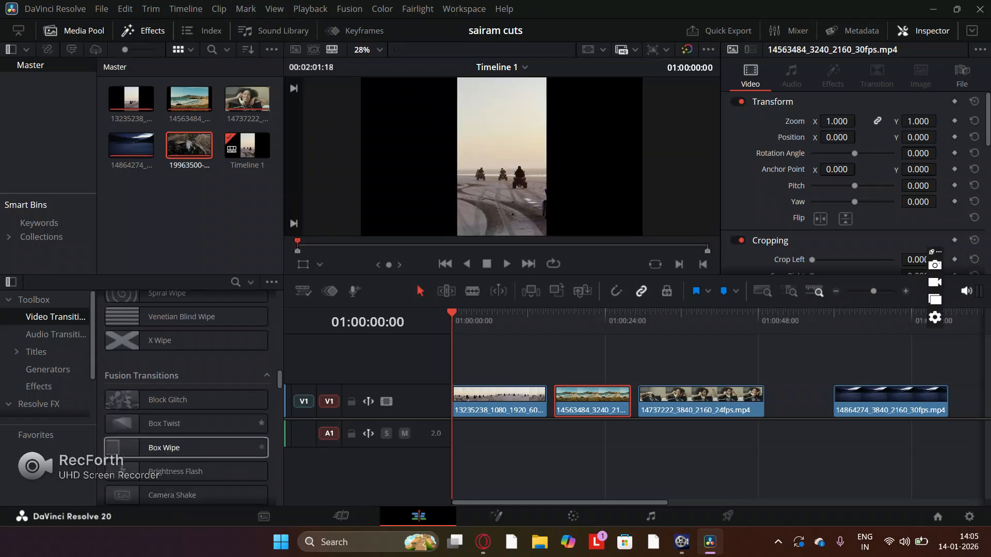
{"action": "scroll", "coordinate": [186, 451], "scroll_direction": "down", "scroll_amount": 3}
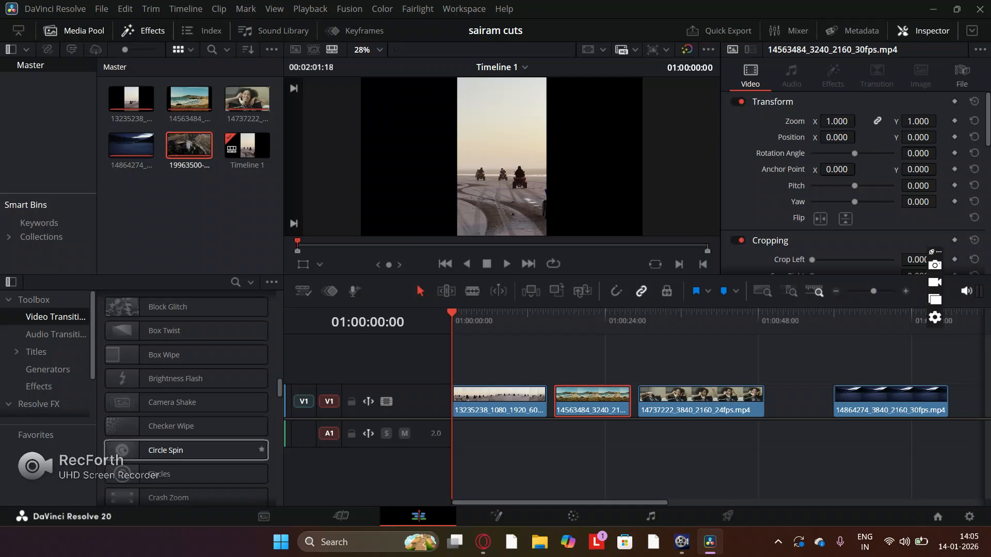
{"action": "scroll", "coordinate": [186, 444], "scroll_direction": "down", "scroll_amount": 12}
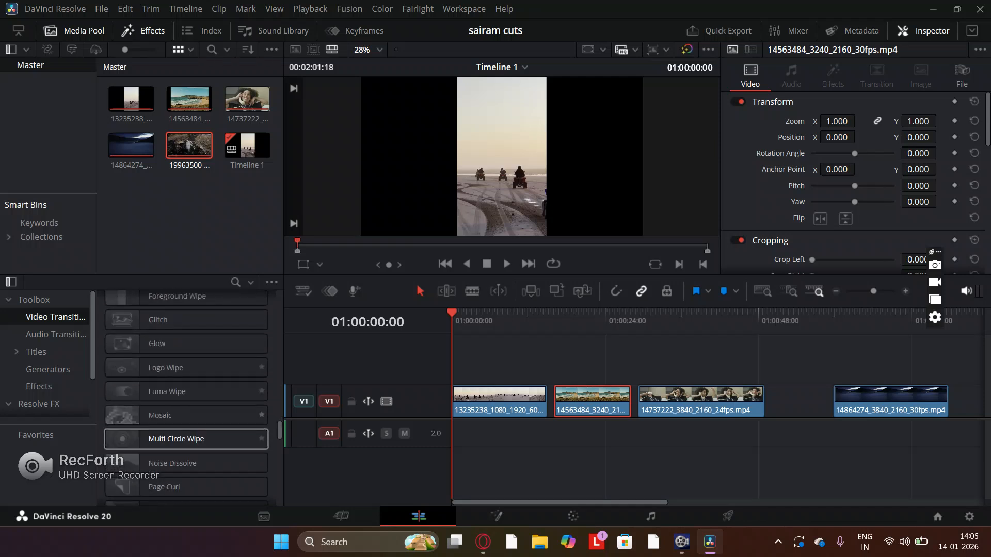
{"action": "scroll", "coordinate": [186, 444], "scroll_direction": "down", "scroll_amount": 6}
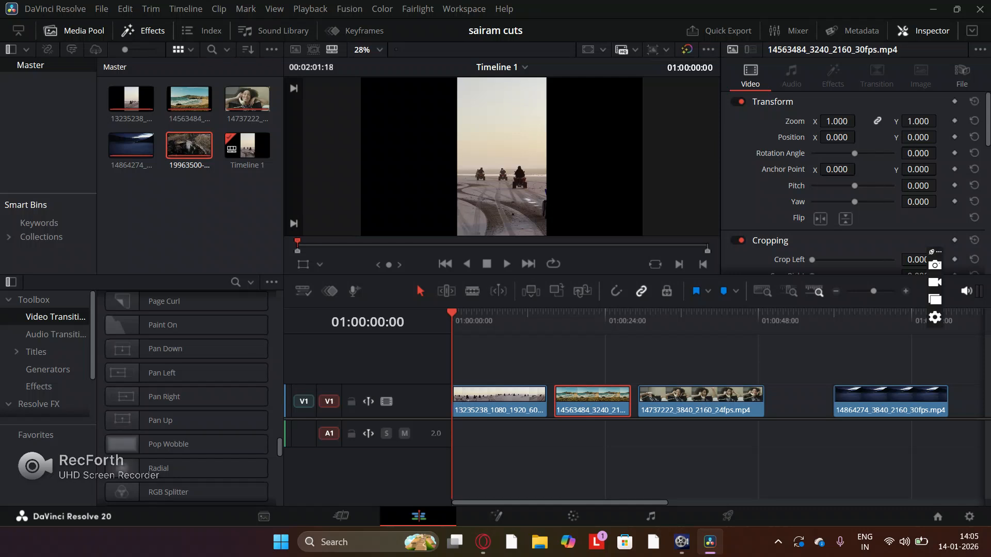
{"action": "scroll", "coordinate": [185, 377], "scroll_direction": "up", "scroll_amount": 20}
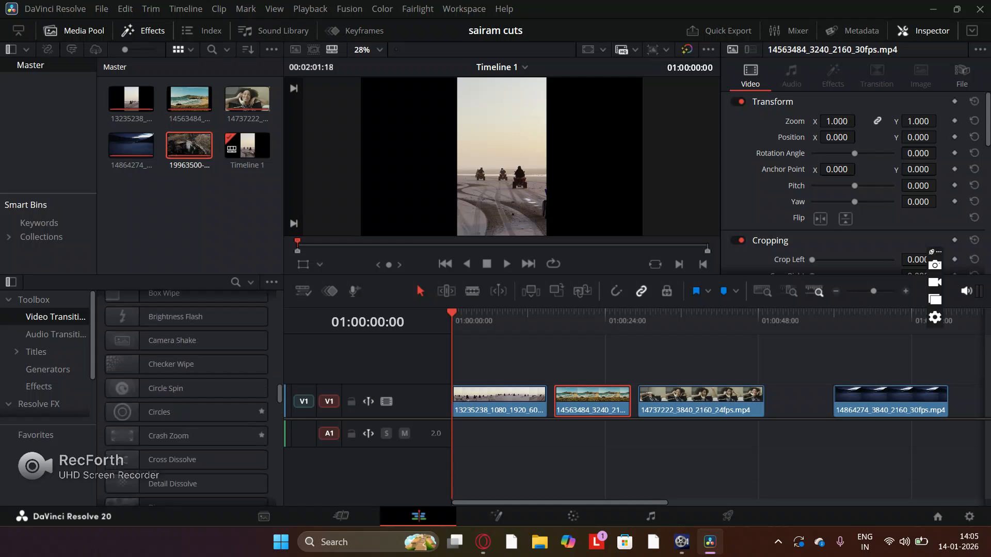
{"action": "scroll", "coordinate": [186, 380], "scroll_direction": "down", "scroll_amount": 10}
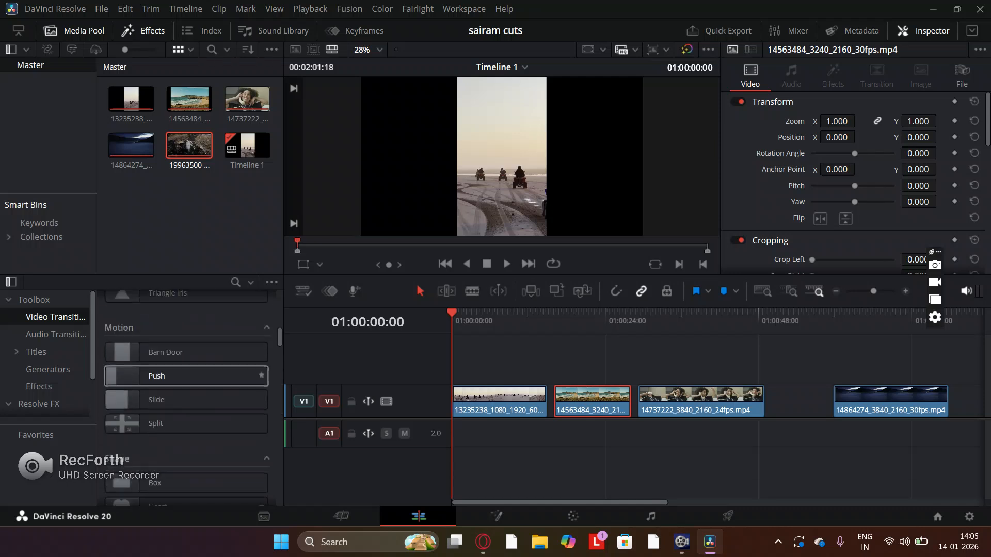
{"action": "scroll", "coordinate": [186, 381], "scroll_direction": "up", "scroll_amount": 3}
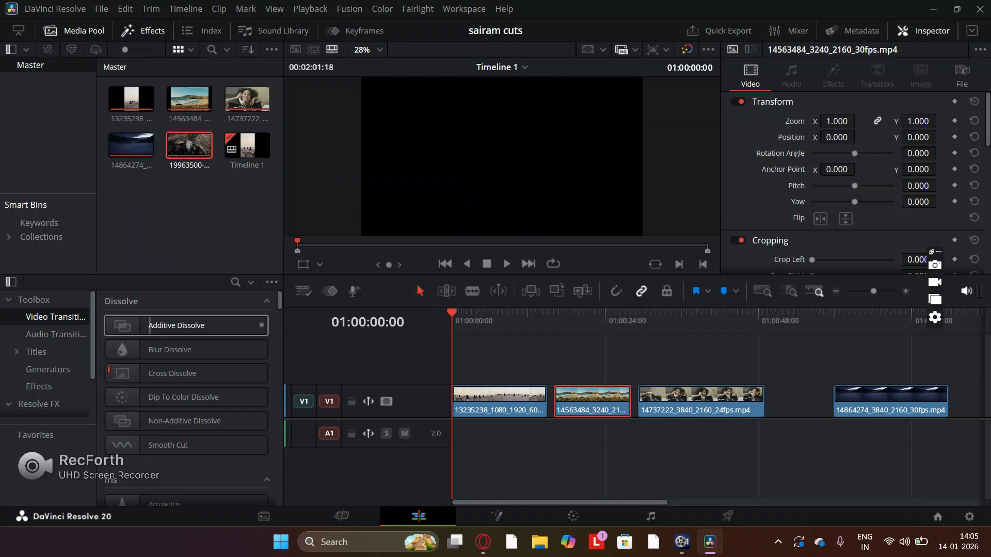
- Apply Additive Dissolve and Blur Dissolve transitions to the ends of the first two clips on V1, and save the project
{"action": "left_click_drag", "start_coordinate": [150, 325], "coordinate": [529, 398]}
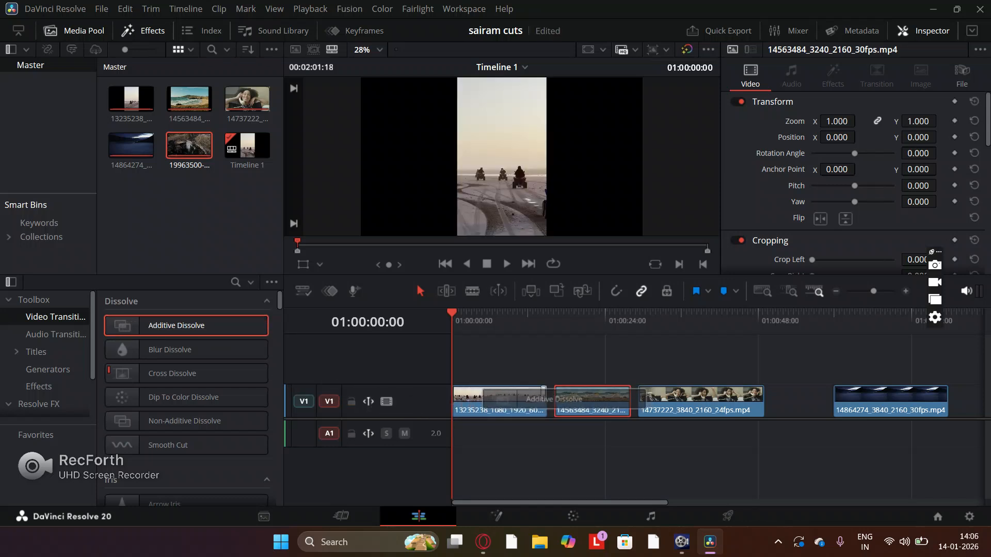
{"action": "left_click_drag", "start_coordinate": [170, 350], "coordinate": [528, 401]}
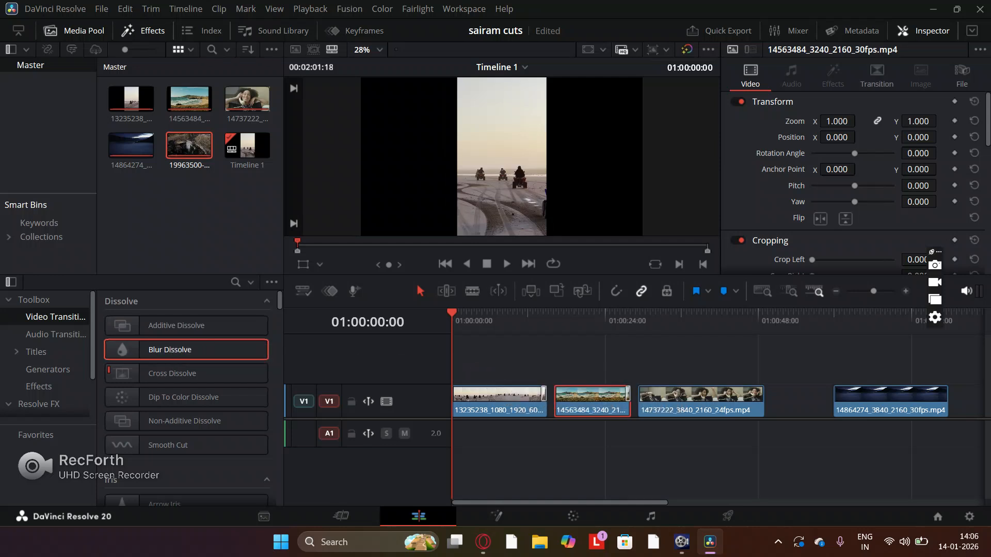
{"action": "key", "text": "ctrl+s"}
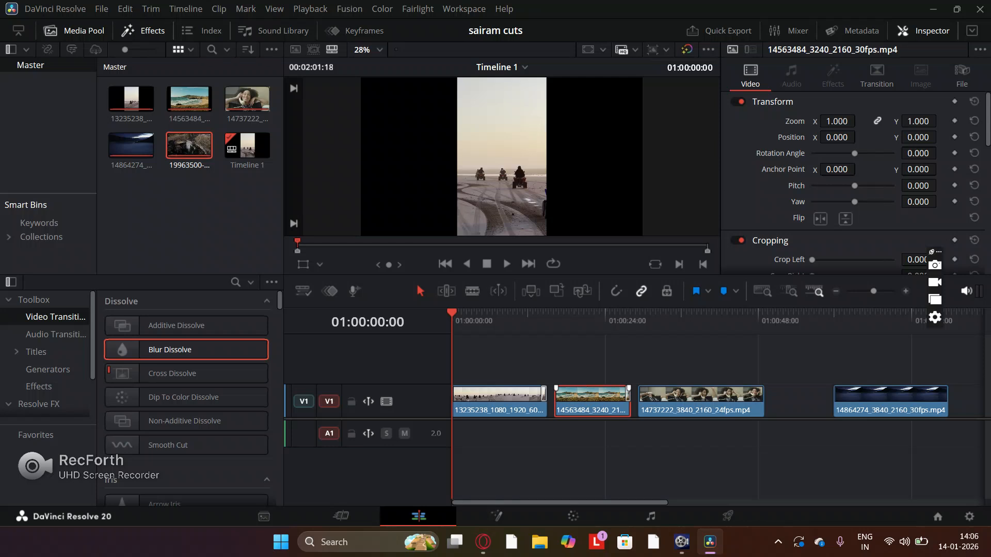
- Try Cross Dissolve and Dip To Color Dissolve at the end of the 14737222 clip, and apply Blur Dissolve there instead
{"action": "left_click_drag", "start_coordinate": [171, 373], "coordinate": [758, 397]}
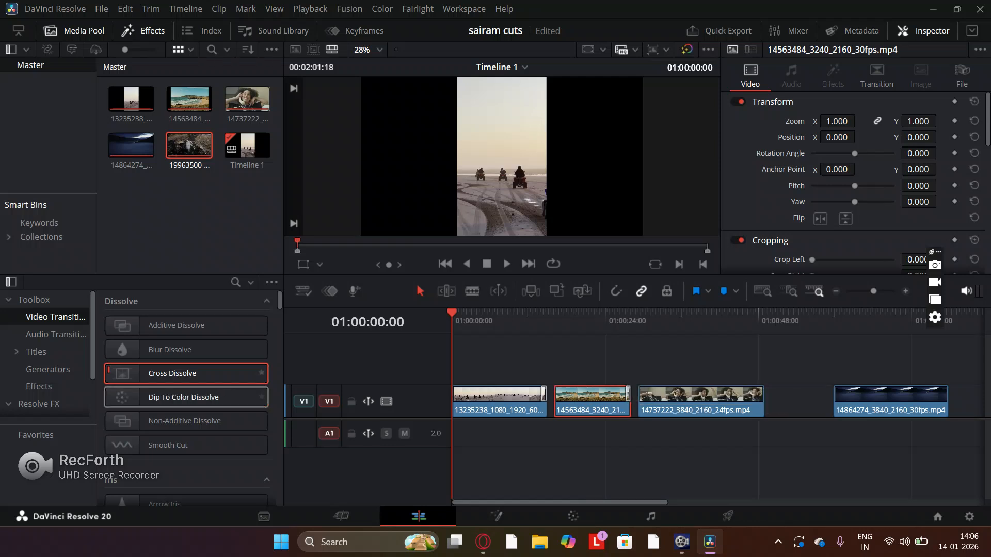
{"action": "left_click_drag", "start_coordinate": [175, 397], "coordinate": [757, 394]}
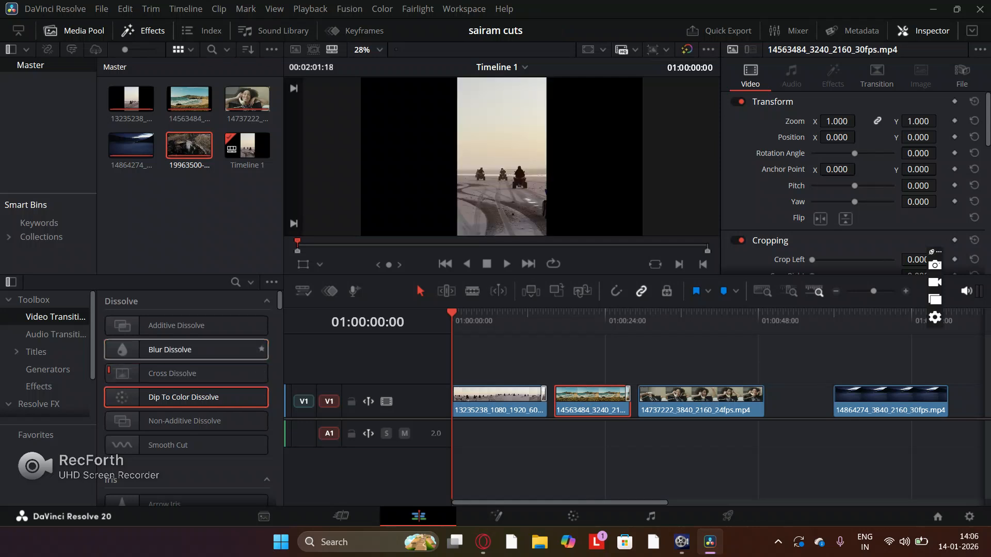
{"action": "left_click_drag", "start_coordinate": [185, 349], "coordinate": [742, 386]}
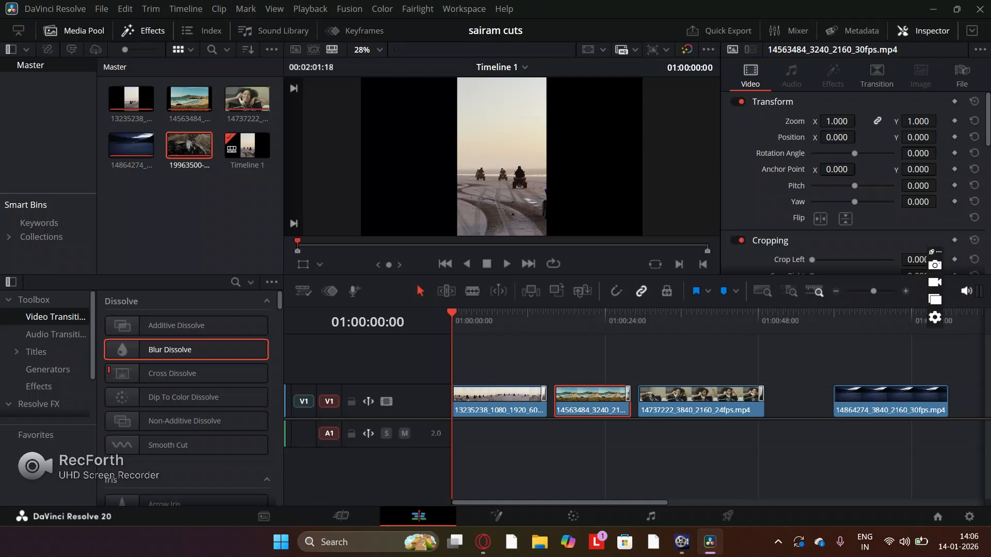
- Move the 14864274 clip earlier on V1 close to the 14737222 clip, and try Cross Dissolve at the end of the 13235238 clip
{"action": "left_click", "coordinate": [884, 402]}
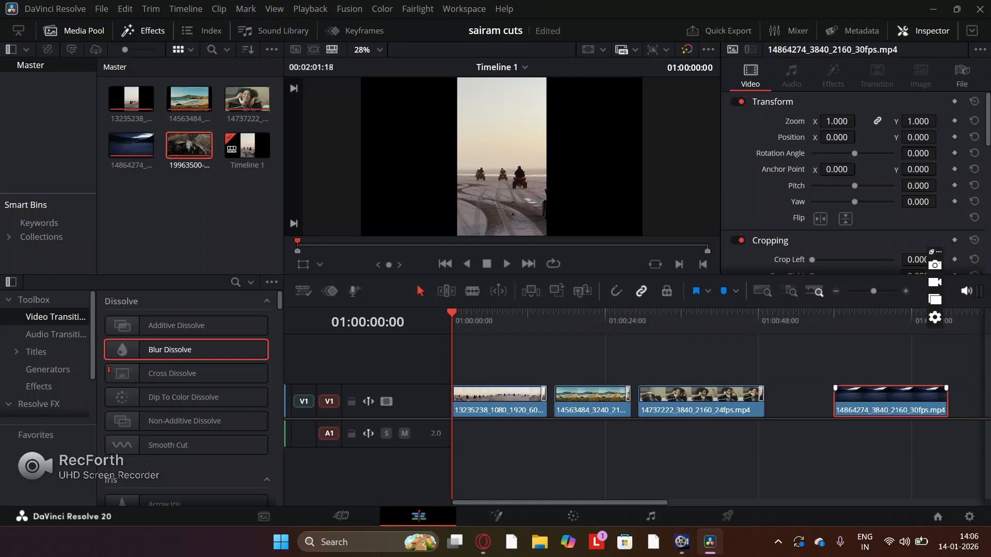
{"action": "left_click_drag", "start_coordinate": [883, 401], "coordinate": [816, 402]}
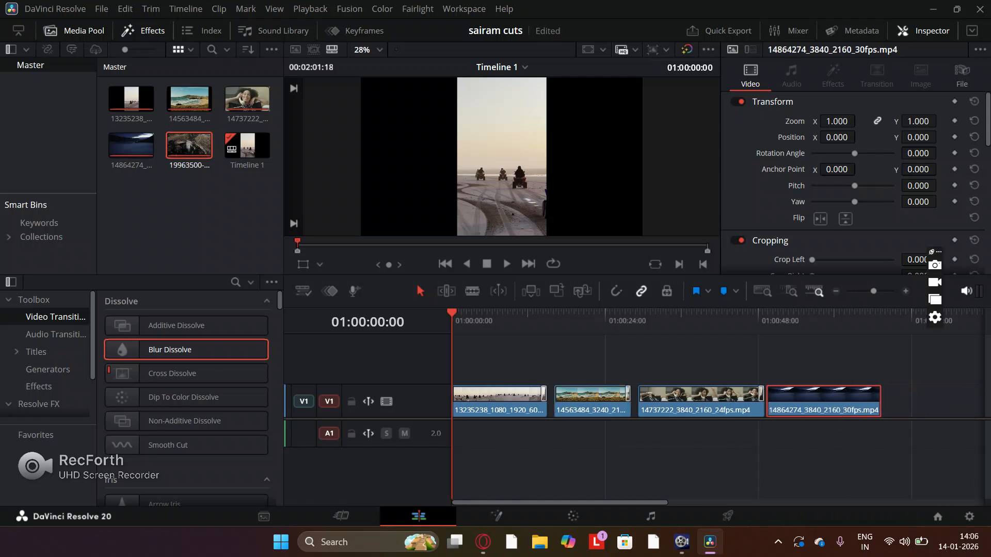
{"action": "left_click_drag", "start_coordinate": [261, 373], "coordinate": [540, 409]}
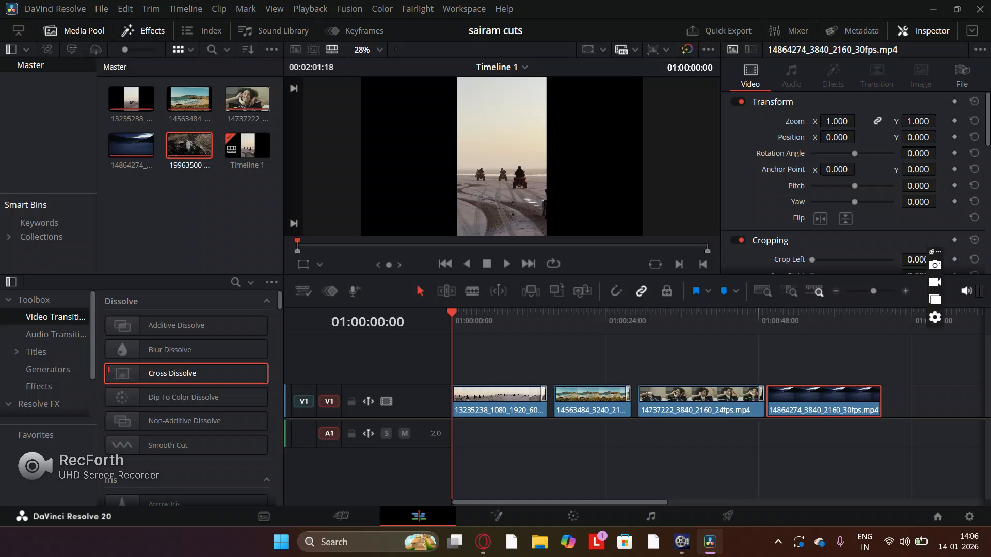
- Turn on snapping, close the gaps on V1 by moving the last three clips back against their preceding clips, and save the project
{"action": "left_click", "coordinate": [616, 291]}
{"action": "left_click", "coordinate": [593, 405]}
{"action": "left_click_drag", "start_coordinate": [593, 401], "coordinate": [586, 402]}
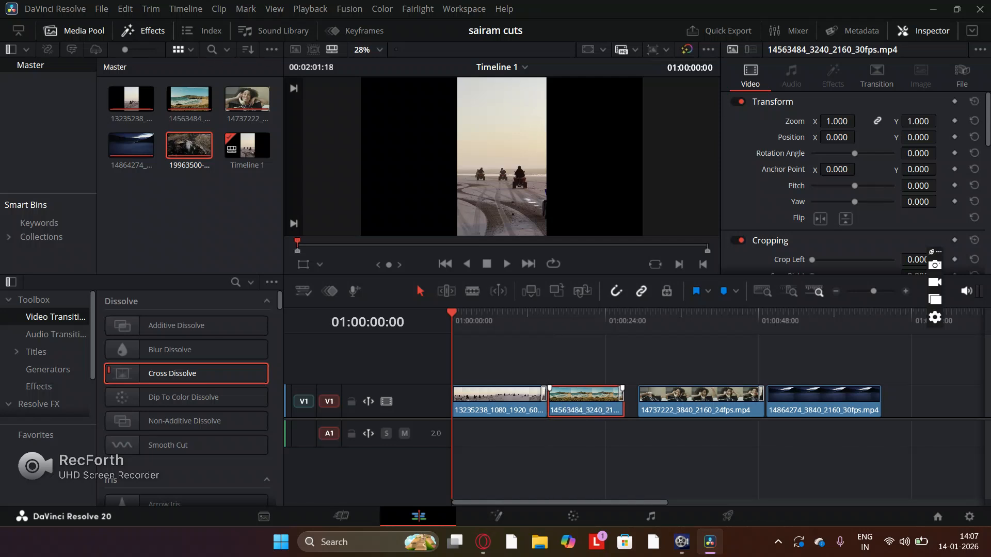
{"action": "left_click_drag", "start_coordinate": [684, 404], "coordinate": [671, 404]}
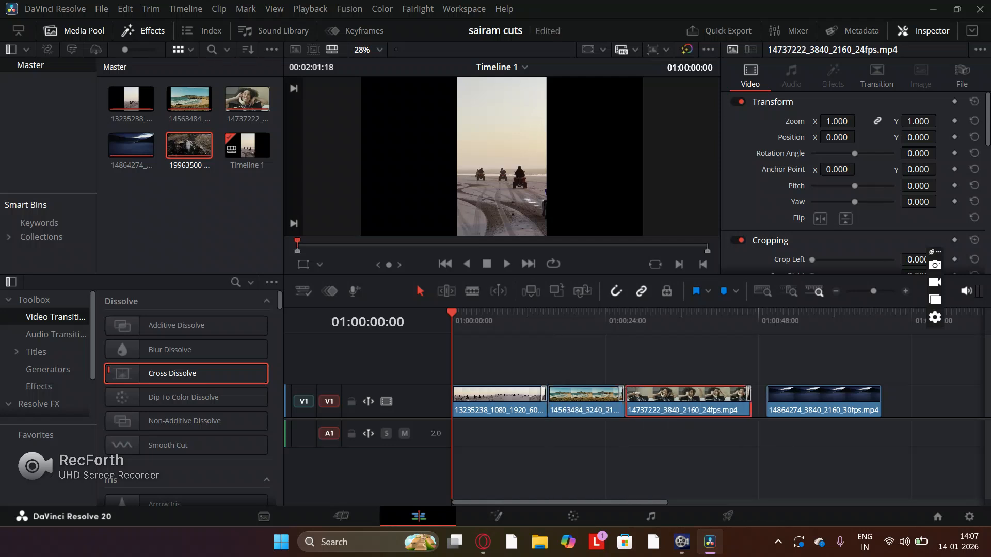
{"action": "left_click", "coordinate": [768, 406]}
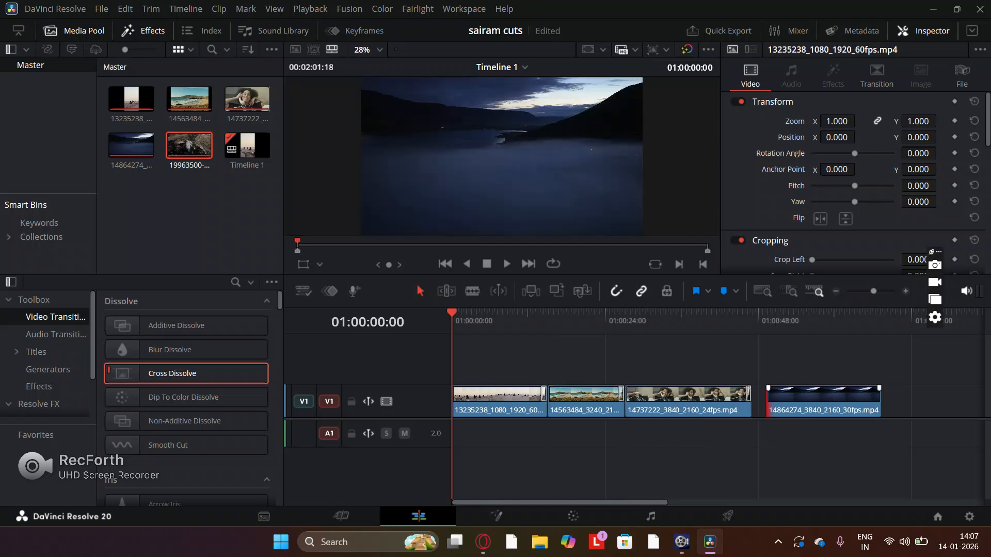
{"action": "left_click_drag", "start_coordinate": [816, 405], "coordinate": [801, 405]}
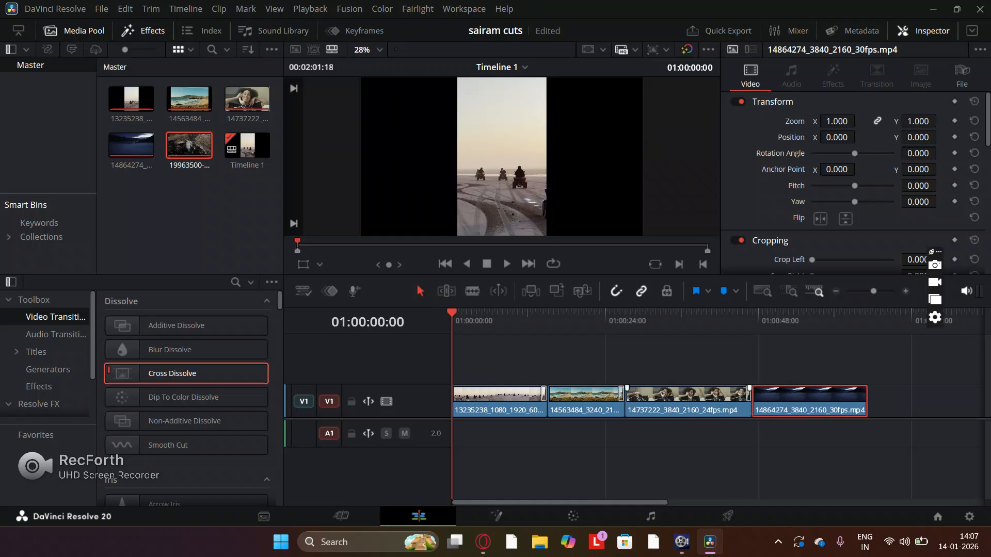
{"action": "key", "text": "ctrl+s"}
- Shorten the 14864274 clip by trimming its end earlier, and play the timeline from the start
{"action": "left_click_drag", "start_coordinate": [866, 405], "coordinate": [834, 405]}
{"action": "left_click", "coordinate": [859, 439]}
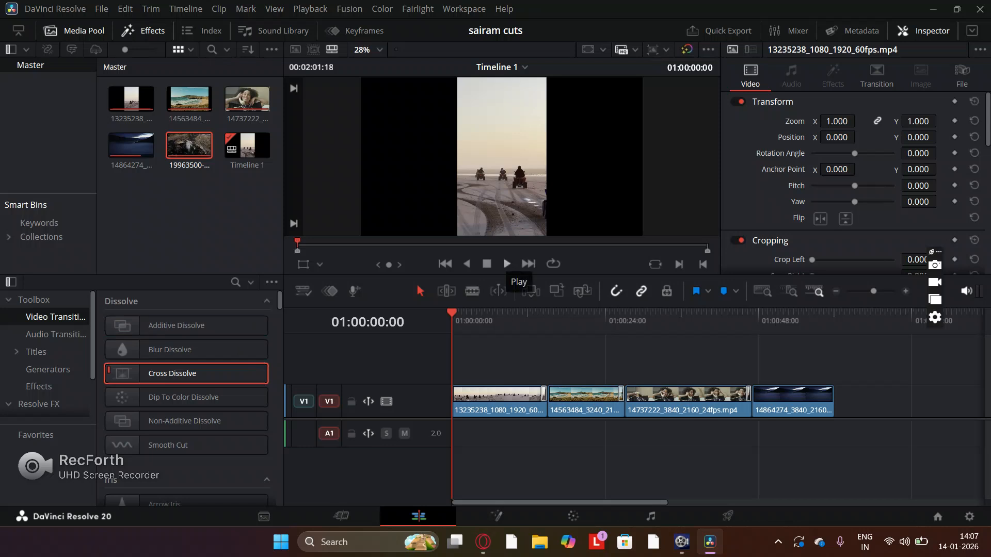
{"action": "left_click", "coordinate": [506, 264]}
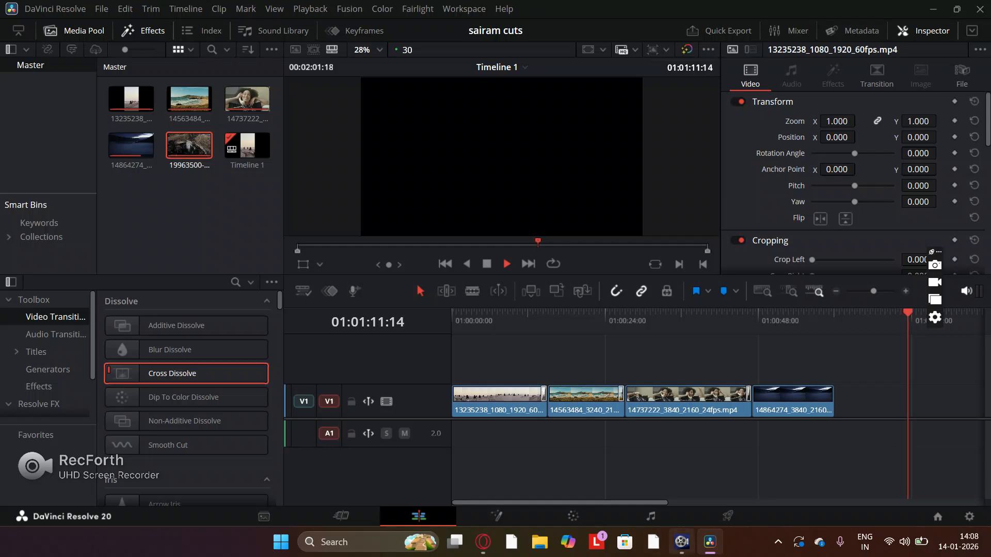
{"action": "left_click", "coordinate": [681, 542]}
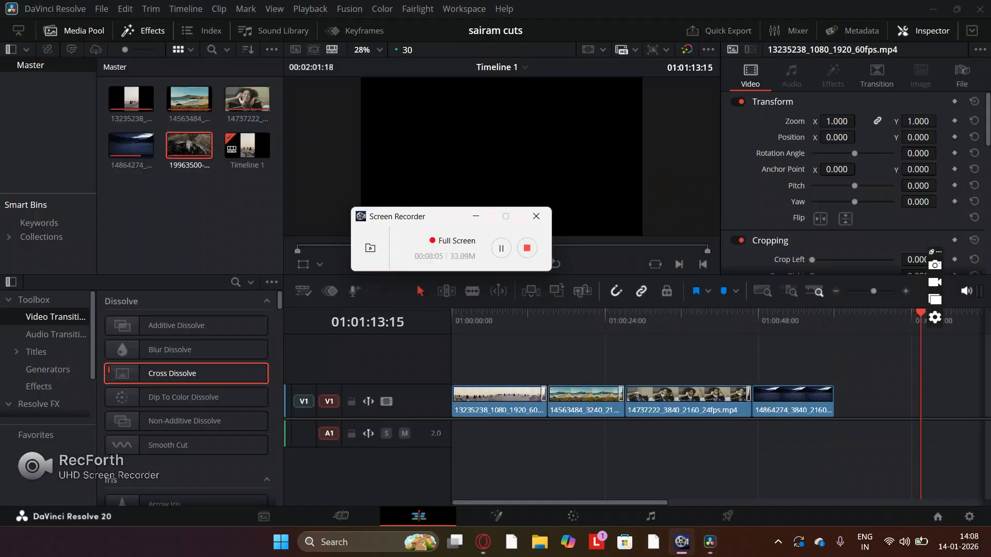